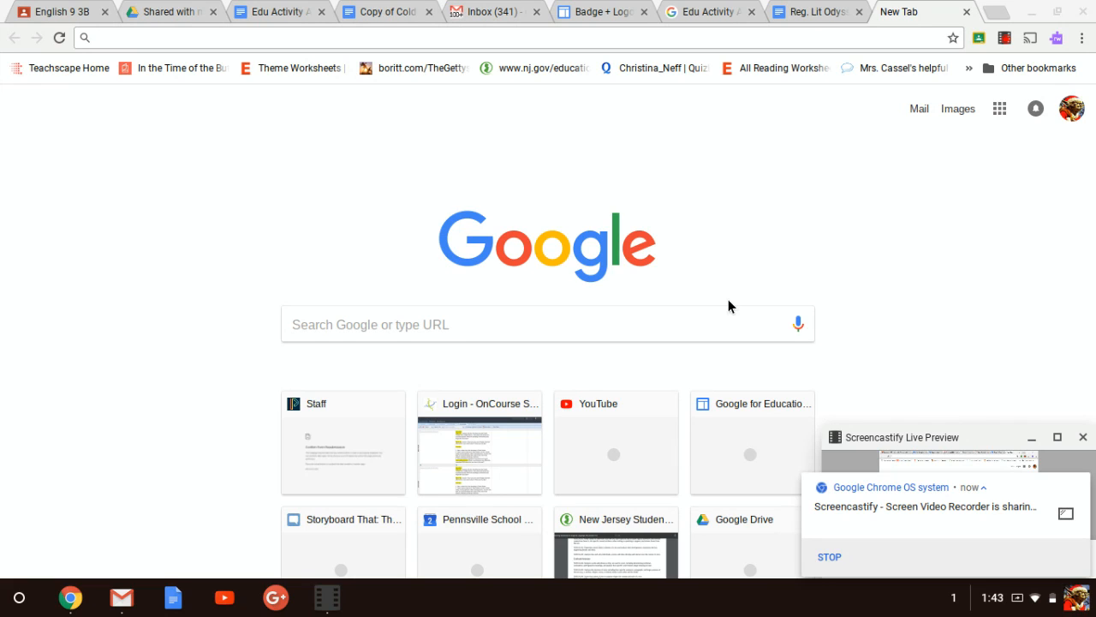
Search Google for "odyssey test word doc" in a new browser tab
left_click(995, 11)
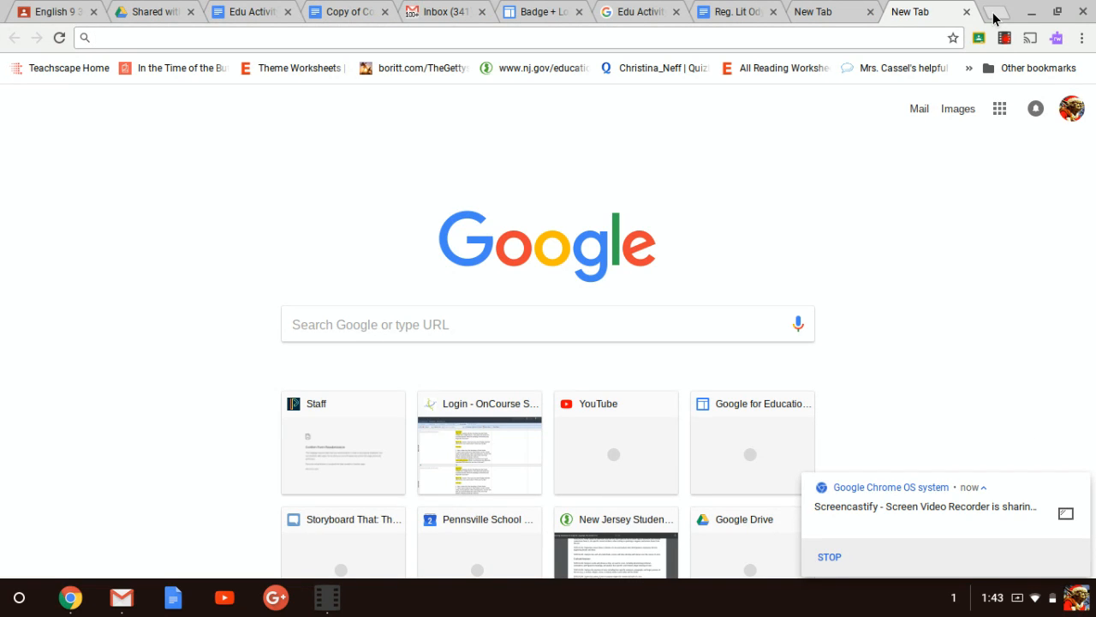
type("o")
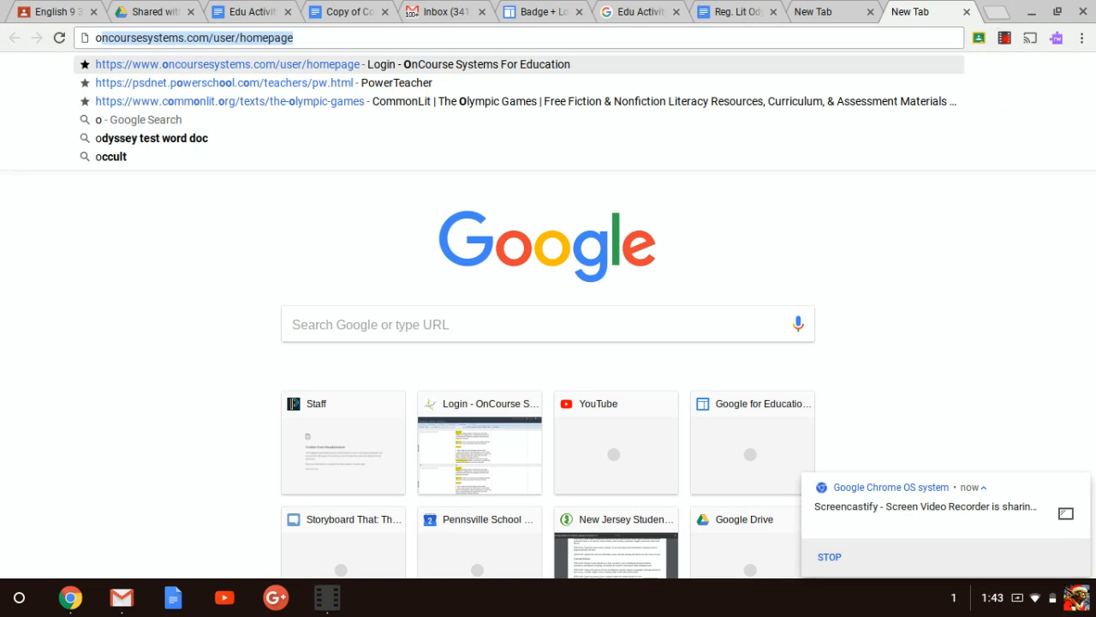
type("dysse")
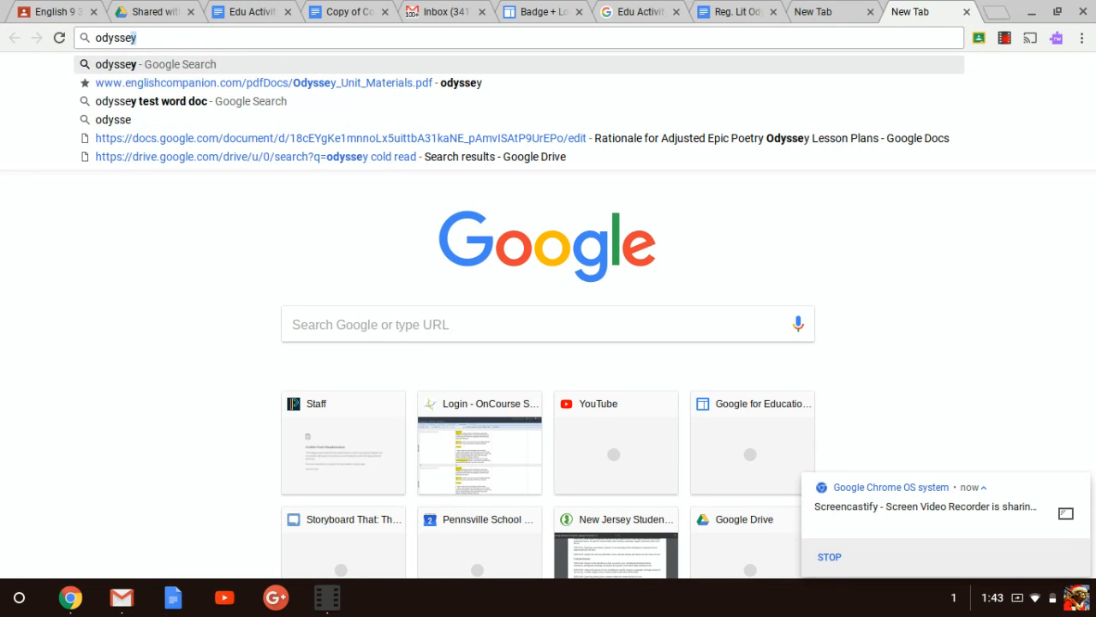
type("y test")
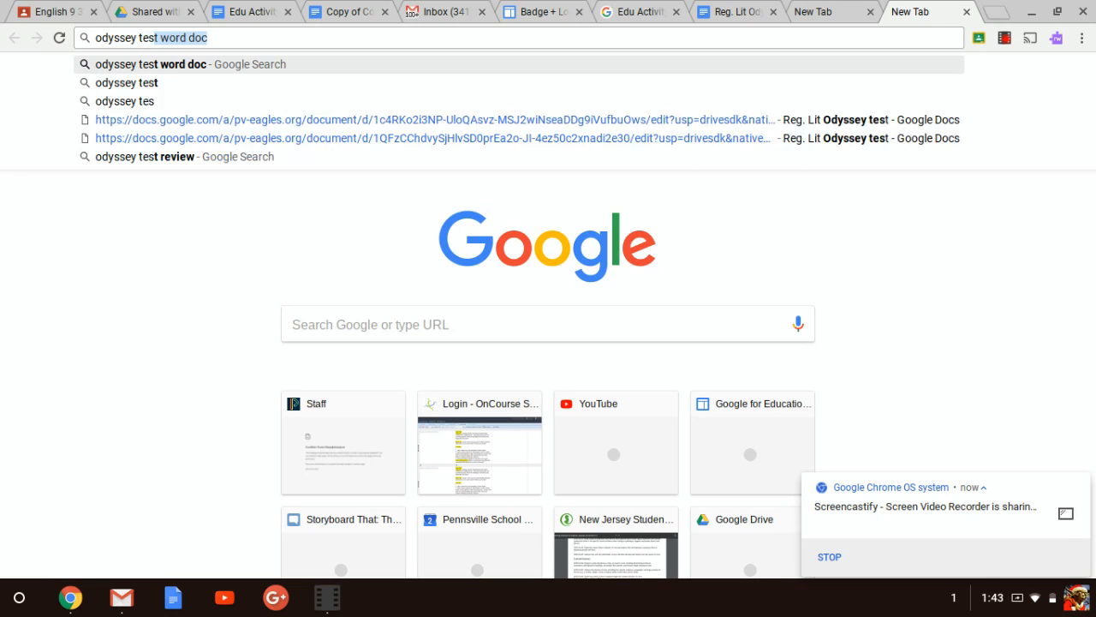
type(" word d")
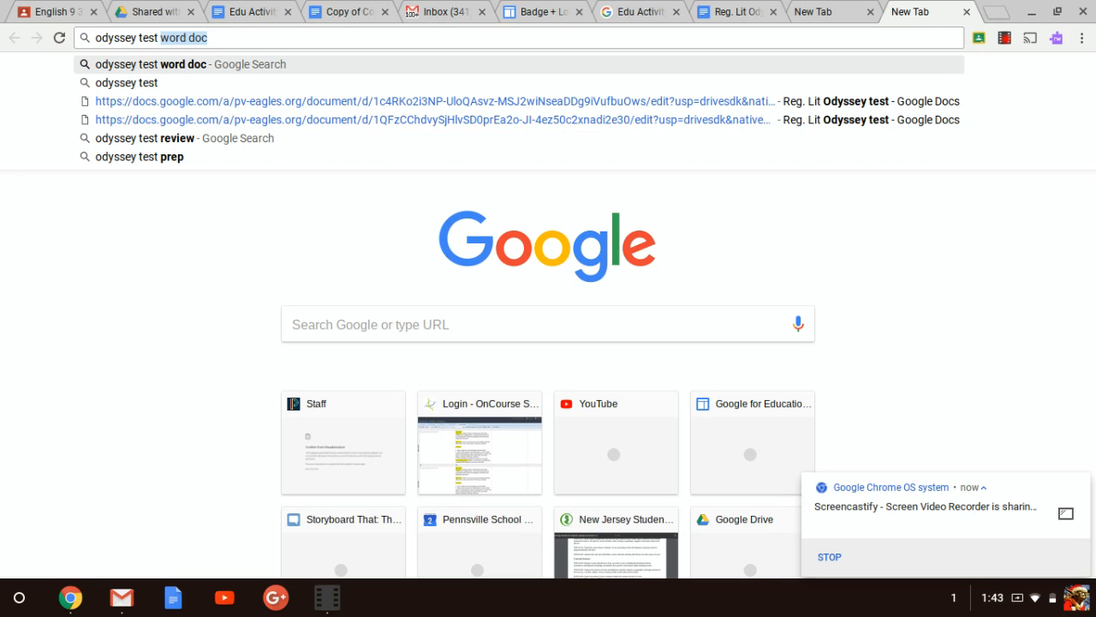
type("oc")
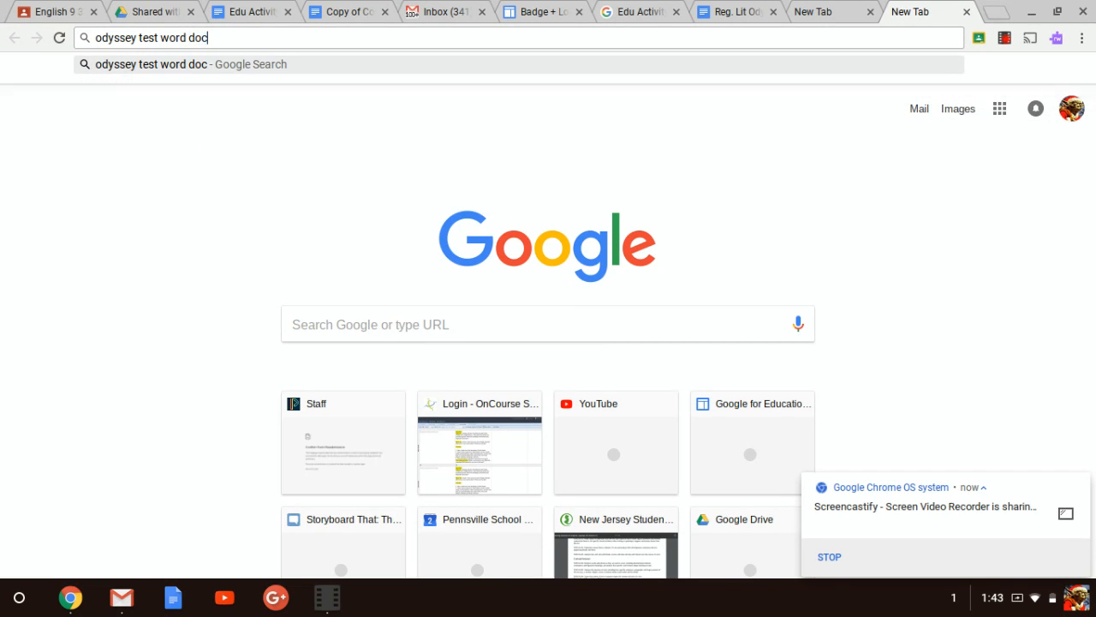
key("Return")
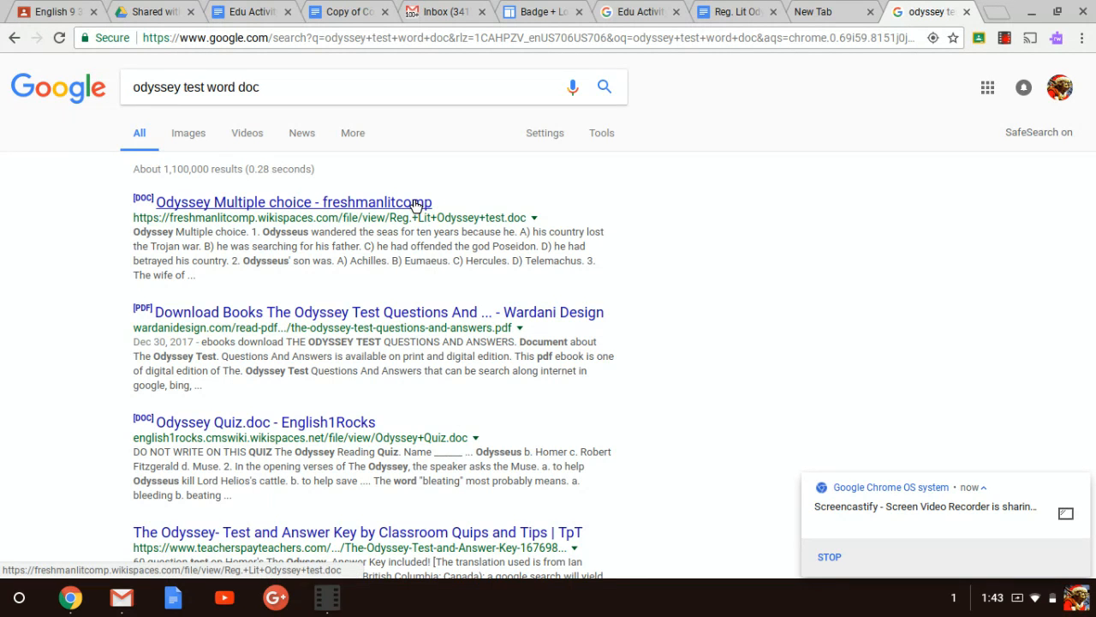
Save the "Odyssey Multiple choice - freshmanlitcomp" search result as Google Docs, and switch to the already open Reg. Lit Odyssey test document
left_click(415, 203)
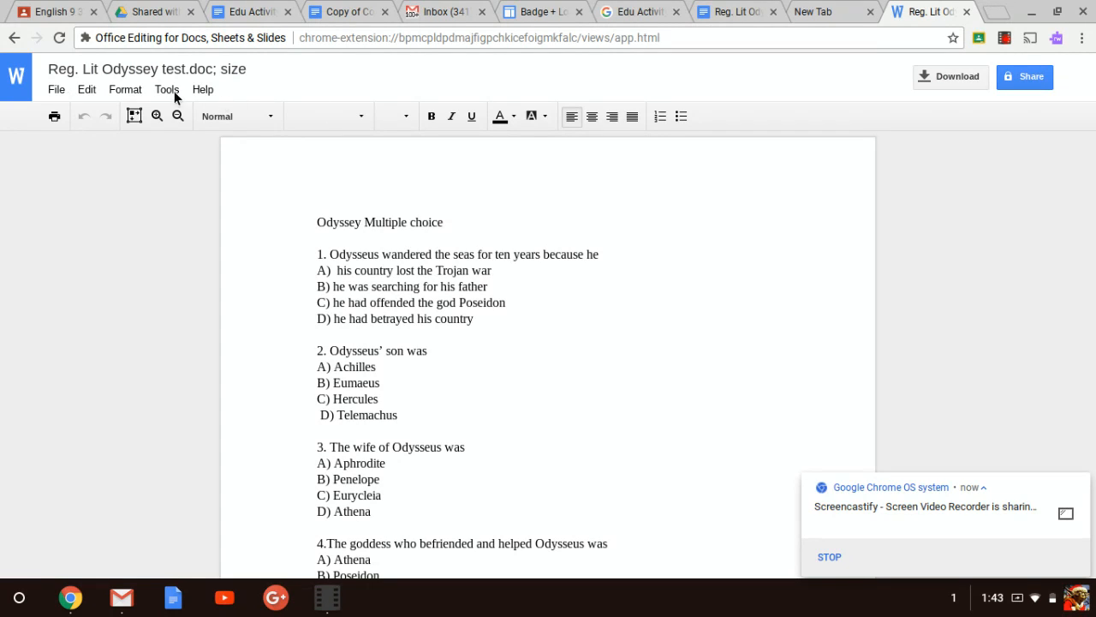
left_click(56, 91)
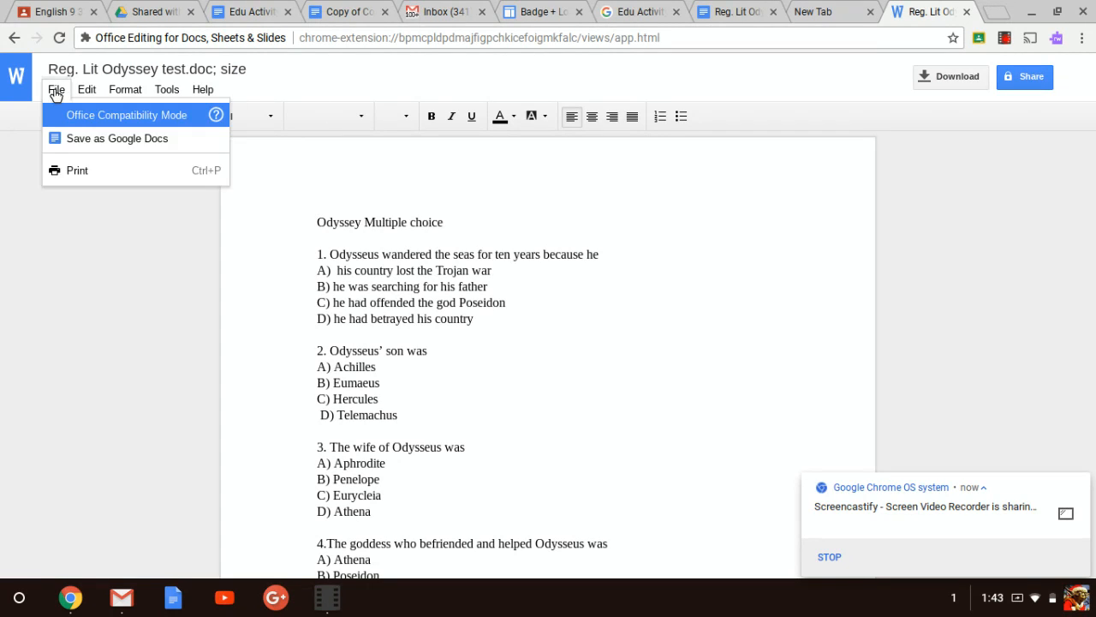
left_click(94, 142)
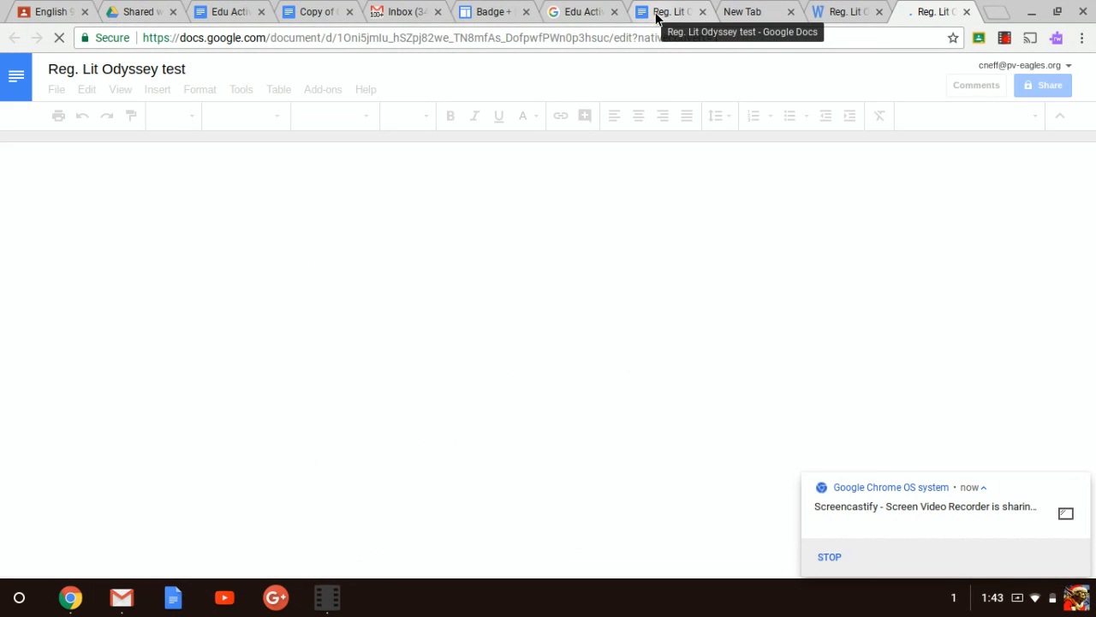
left_click(656, 17)
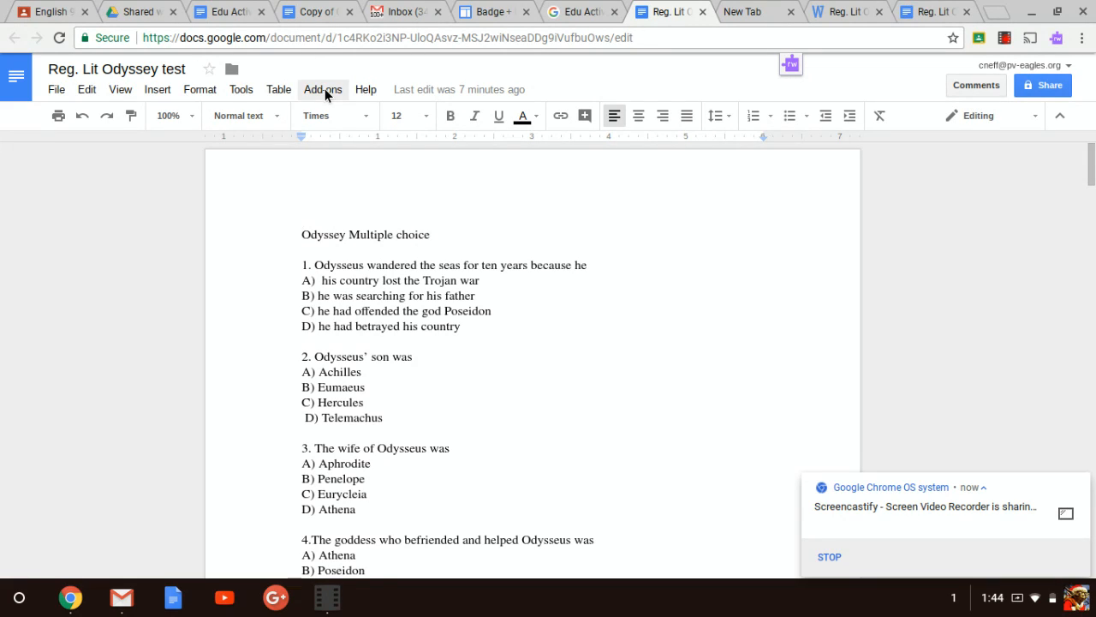
Look up the "doc to form" add-on in the add-on store, then close the store
left_click(325, 94)
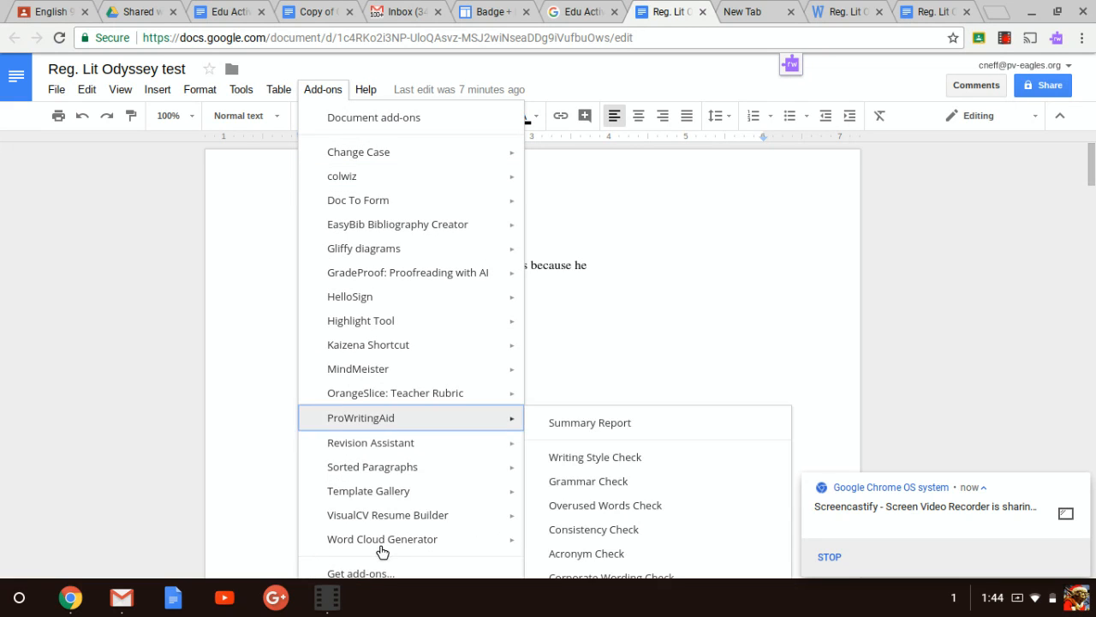
left_click(382, 573)
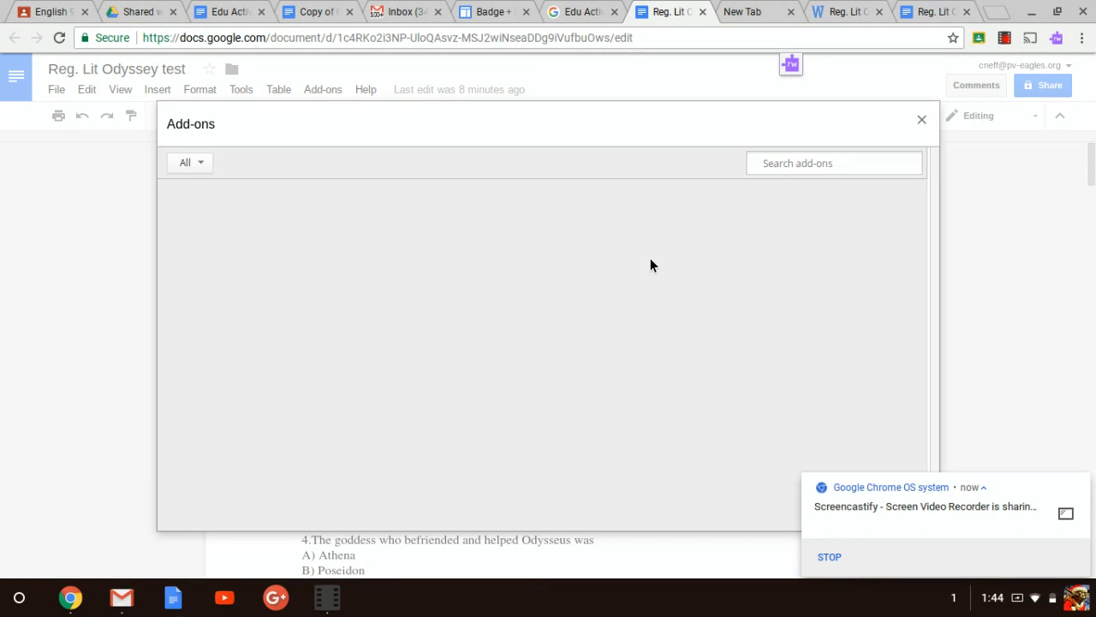
left_click(790, 164)
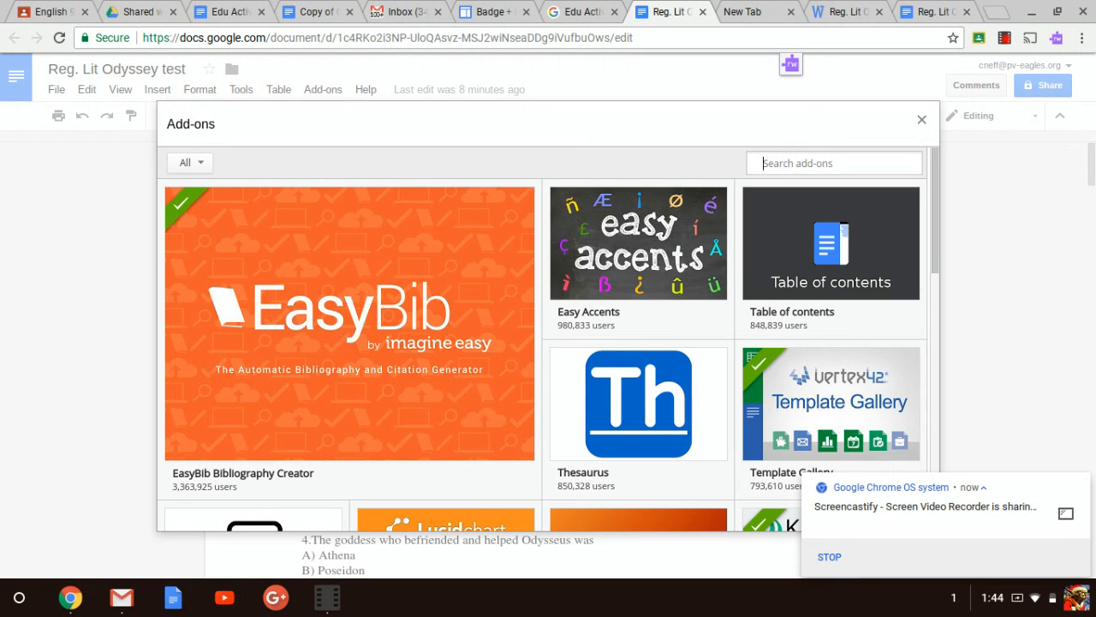
type("doc to form")
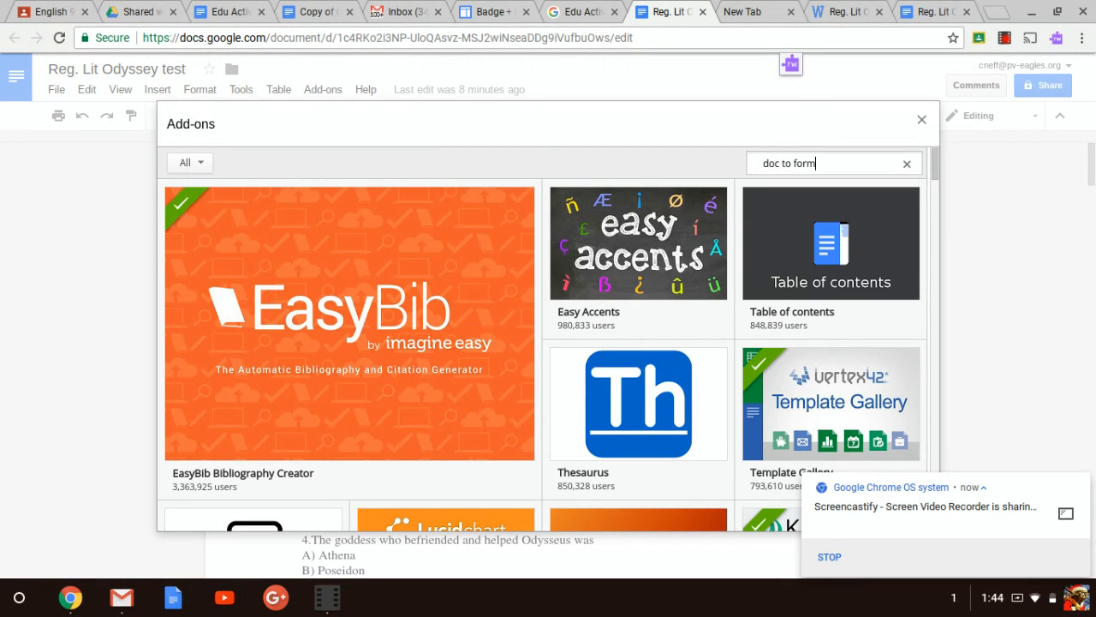
key("Return")
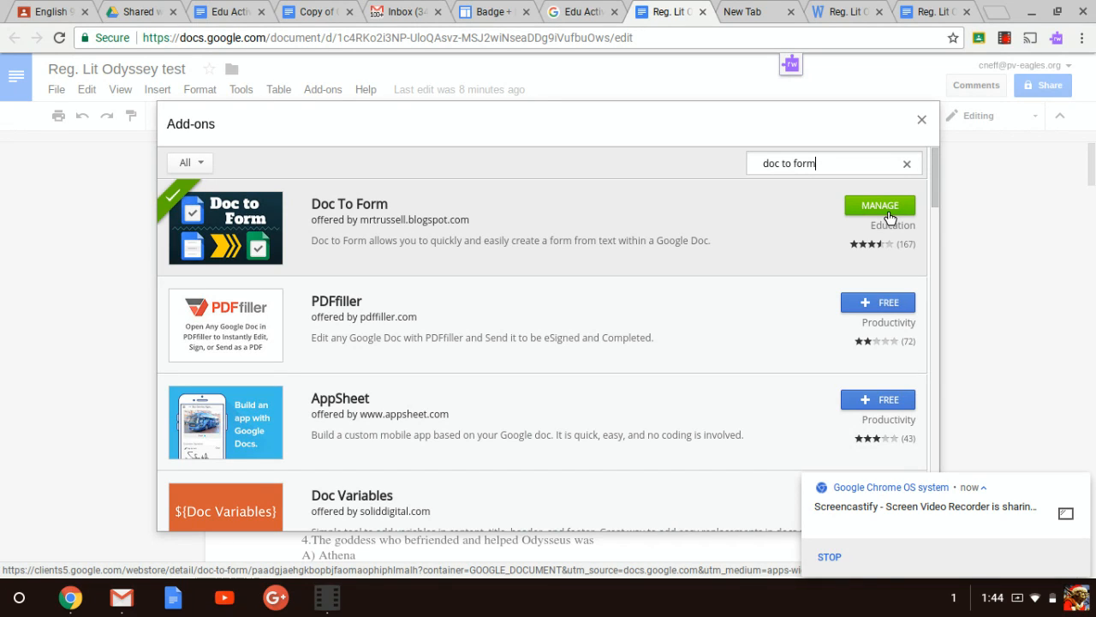
left_click(921, 120)
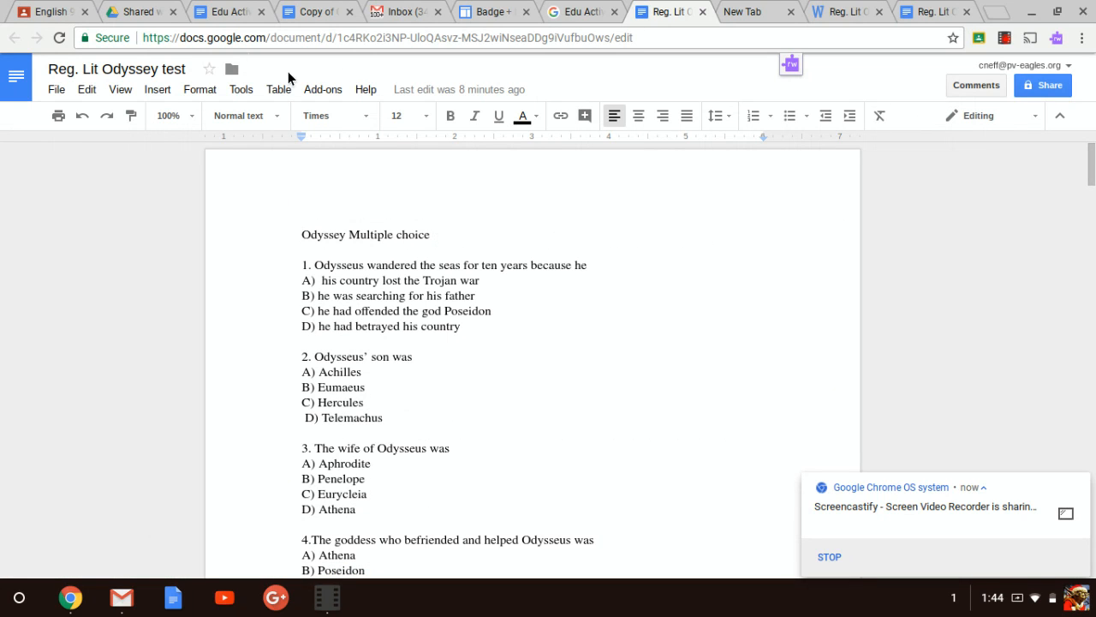
Start Create Form from Doc in the Doc To Form add-on, enabling username collection, asking for name and asking for teacher name
left_click(317, 91)
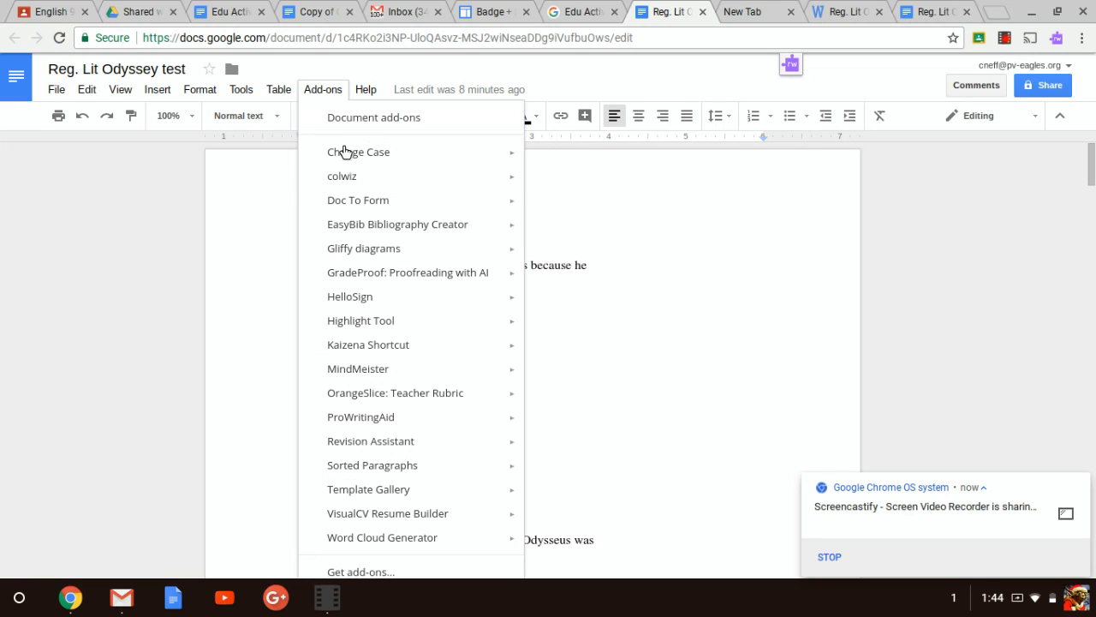
mouse_move(352, 190)
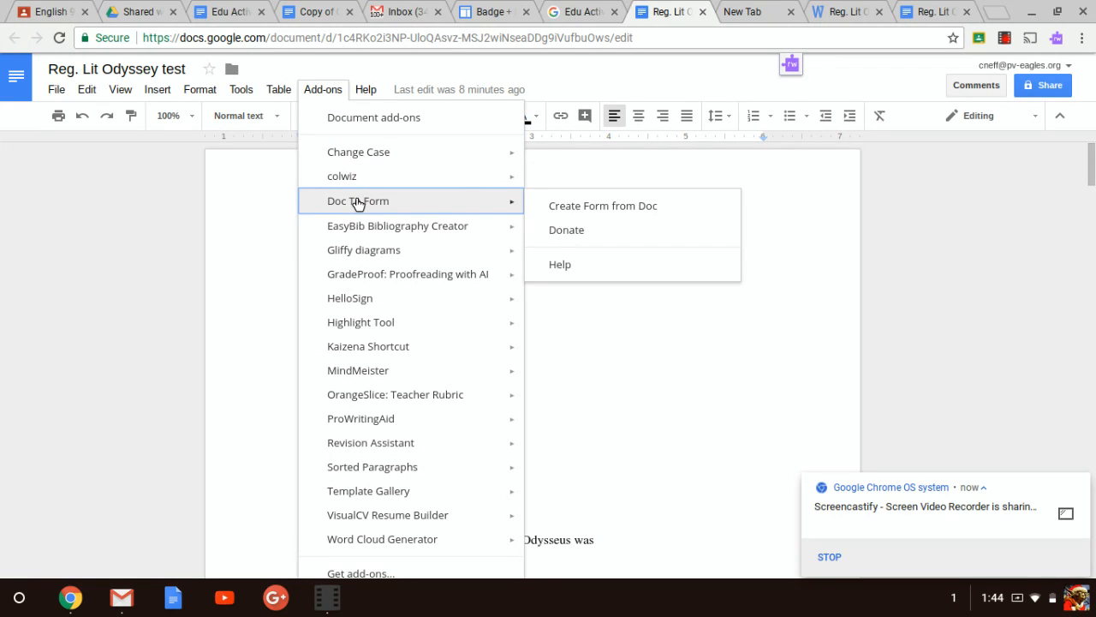
left_click(552, 207)
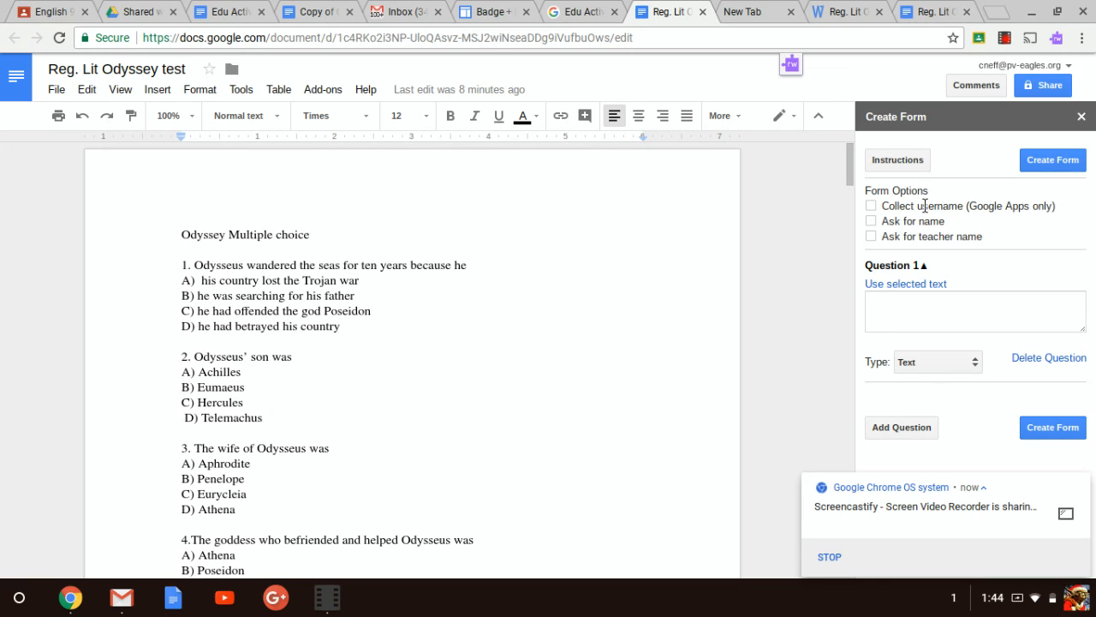
left_click(870, 207)
left_click(871, 221)
left_click(871, 237)
Use the document line "1. Odysseus wandered the seas for ten years because he" as Question 1 and set its type to Multiple Choice
double_click(203, 264)
left_click(204, 264)
double_click(204, 264)
triple_click(204, 264)
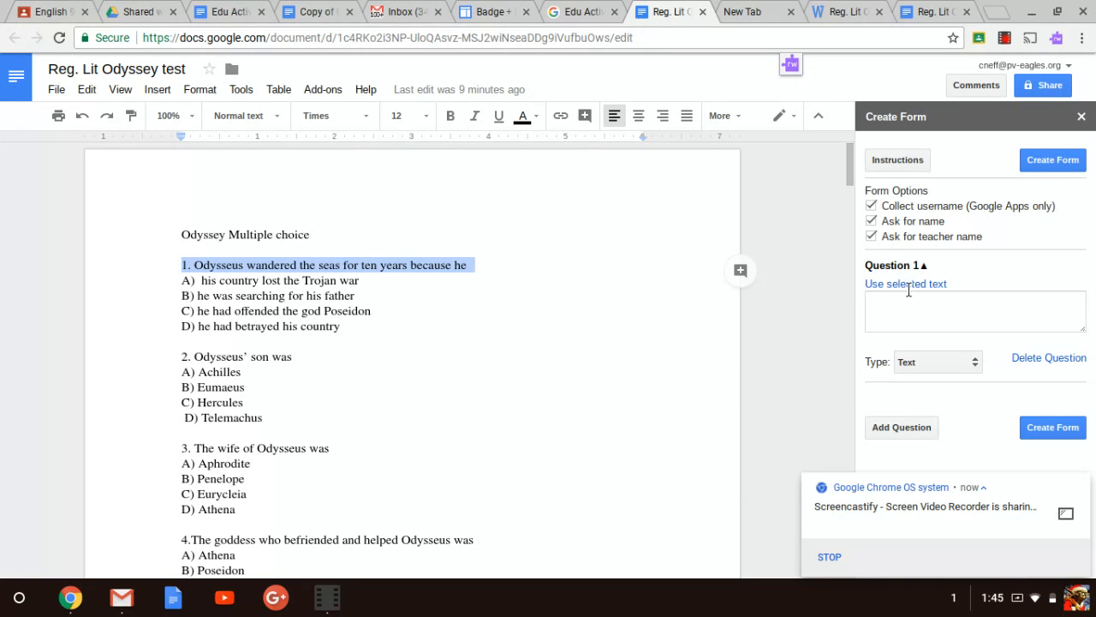
left_click(909, 287)
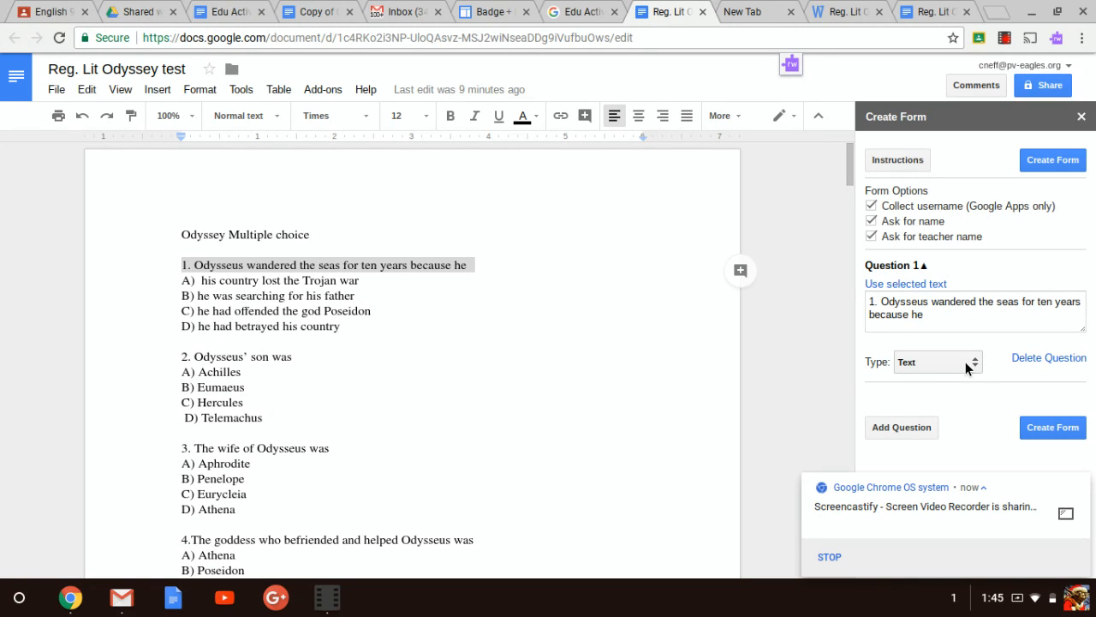
left_click(969, 368)
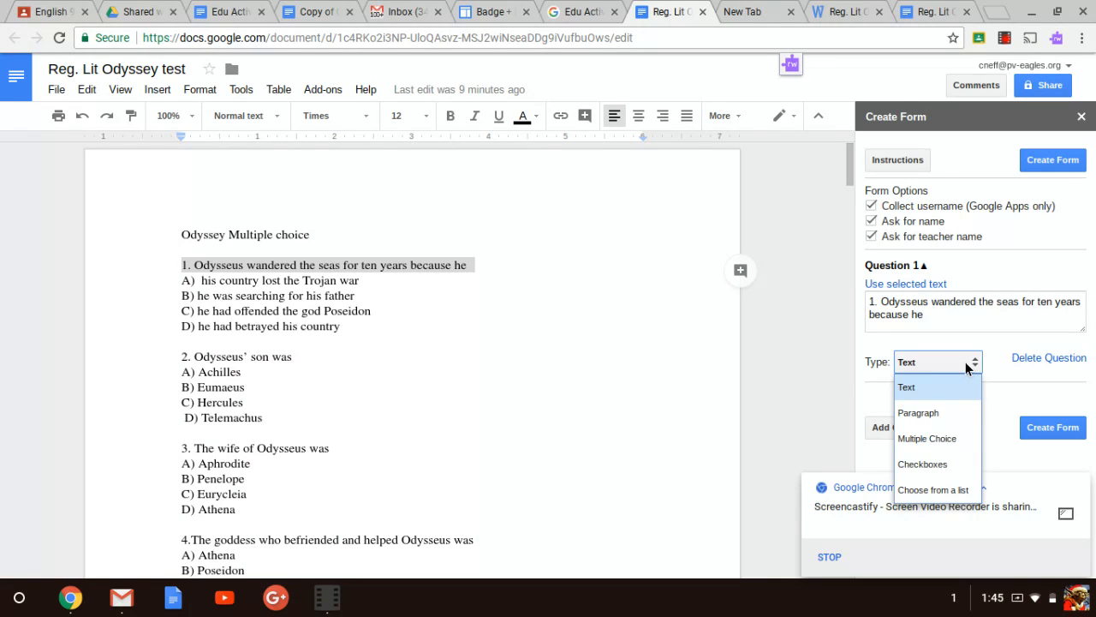
left_click(943, 438)
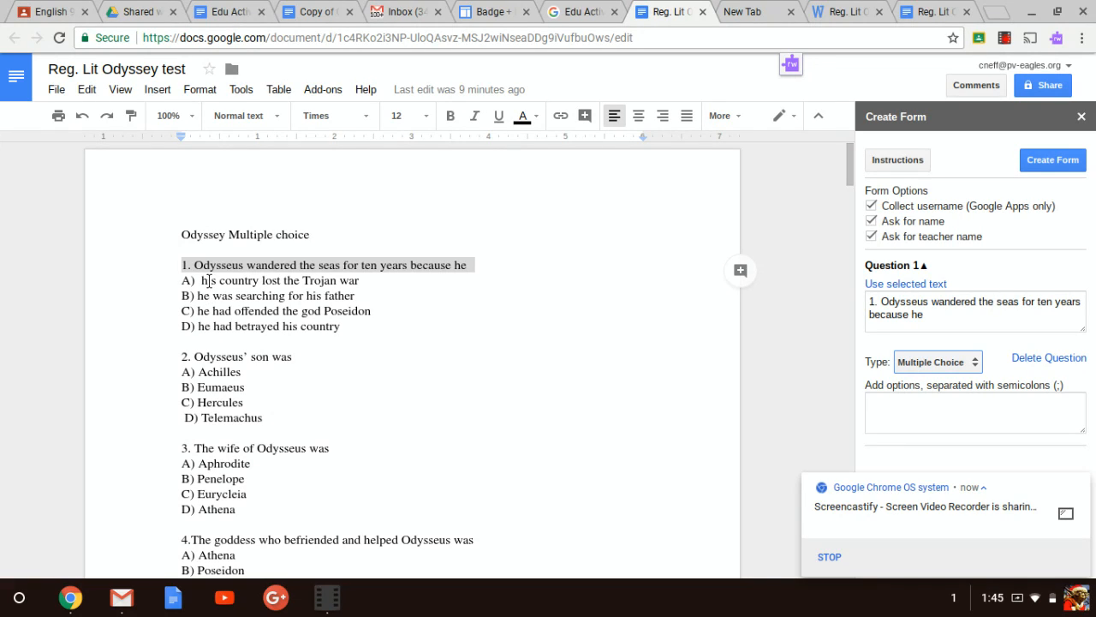
Add answer A from the document as Question 1's first option, without its letter prefix: "his country lost the Trojan war;"
triple_click(209, 280)
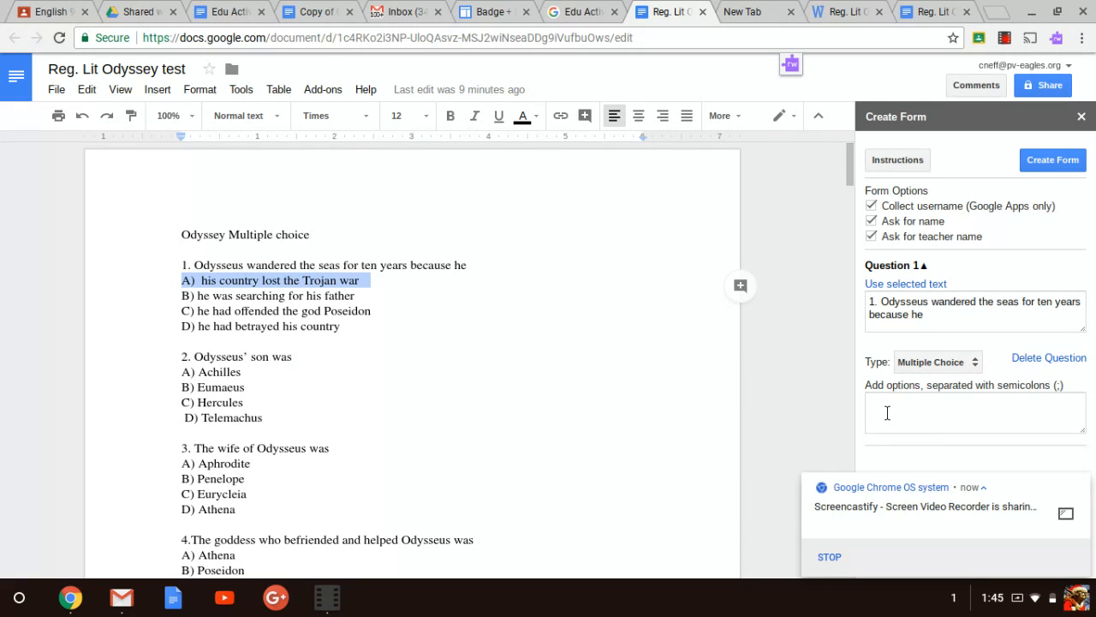
left_click(887, 413)
type("A)  his country lost the Trojan war")
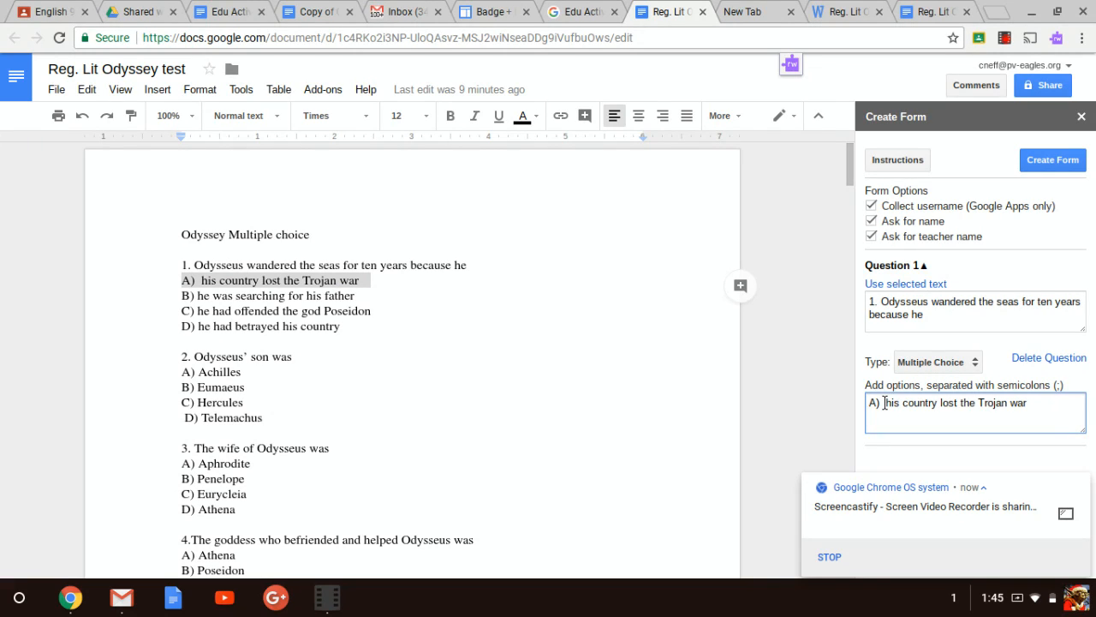
left_click(884, 402)
key("BackSpace")
key("BackSpace")
key("BackSpace")
key("BackSpace")
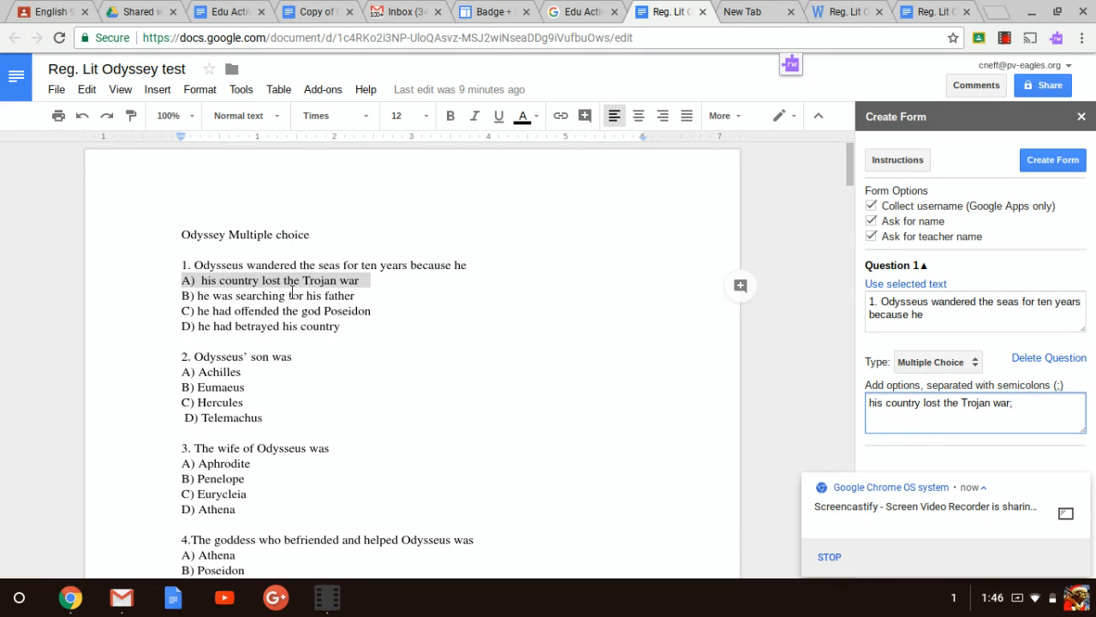
Append answer B to Question 1's options without its letter prefix, ending with a semicolon: "he was searching for his father;"
triple_click(267, 296)
key("ctrl+c")
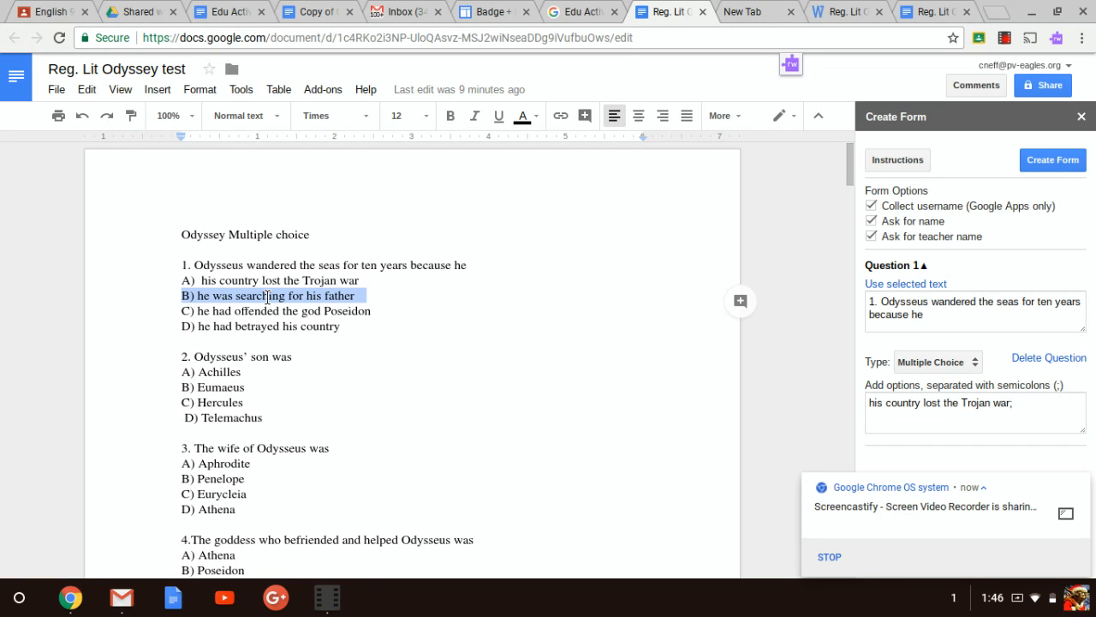
left_click(1029, 402)
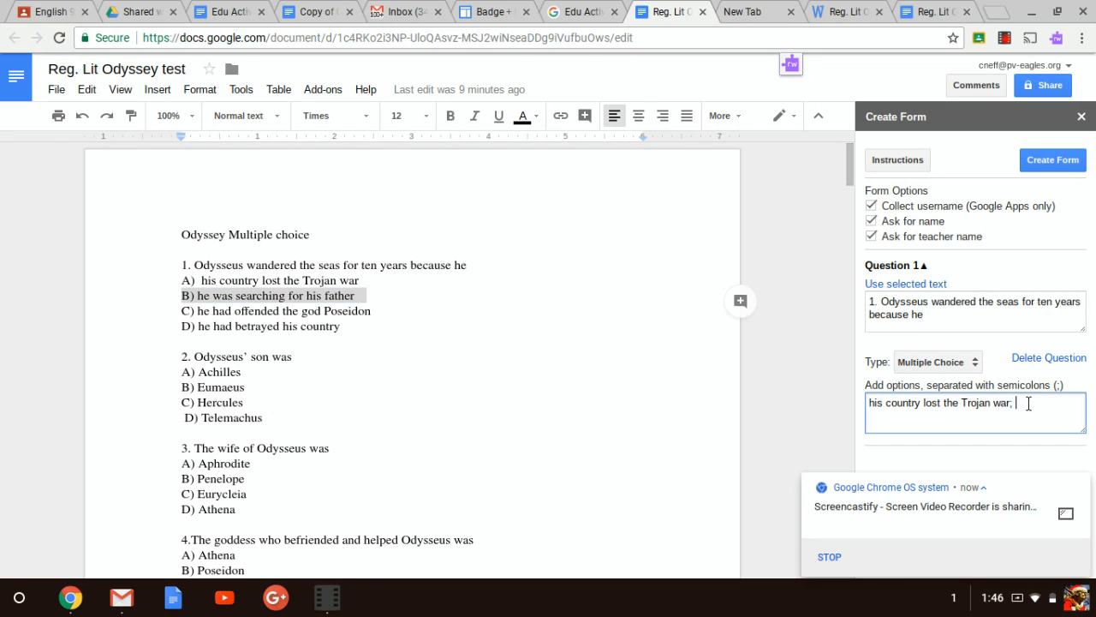
key("ctrl+v")
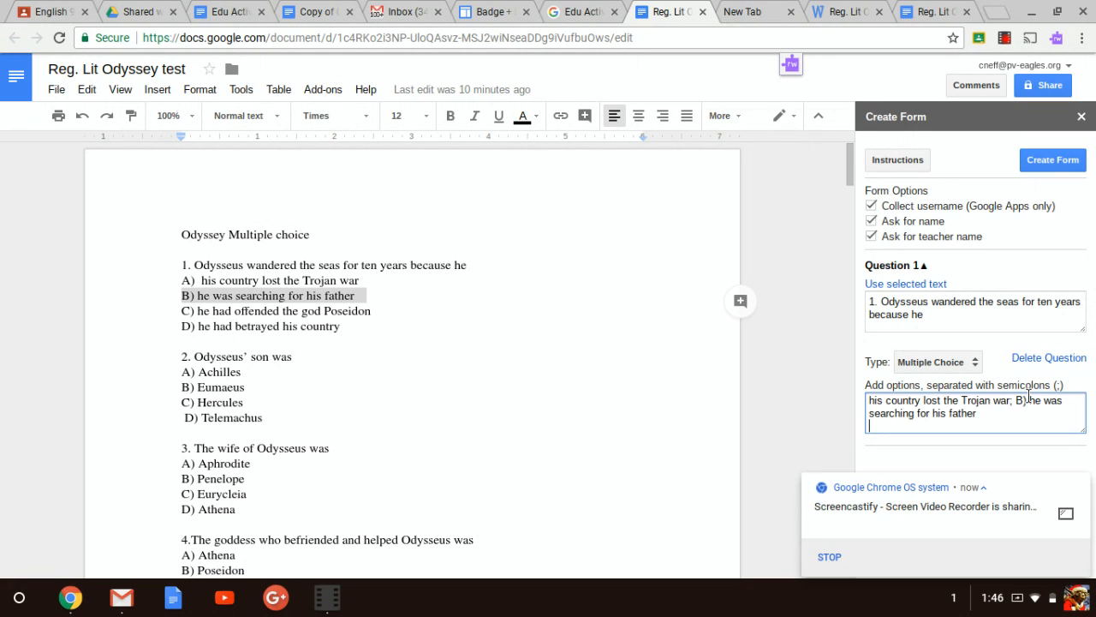
left_click(1027, 400)
key("BackSpace")
key("BackSpace")
key("BackSpace")
key("BackSpace")
key("BackSpace")
left_click(980, 412)
key("BackSpace")
type(";")
Append answer C to Question 1's options without its letter prefix: "he had offended the god Poseidon"
triple_click(216, 312)
key("ctrl+c")
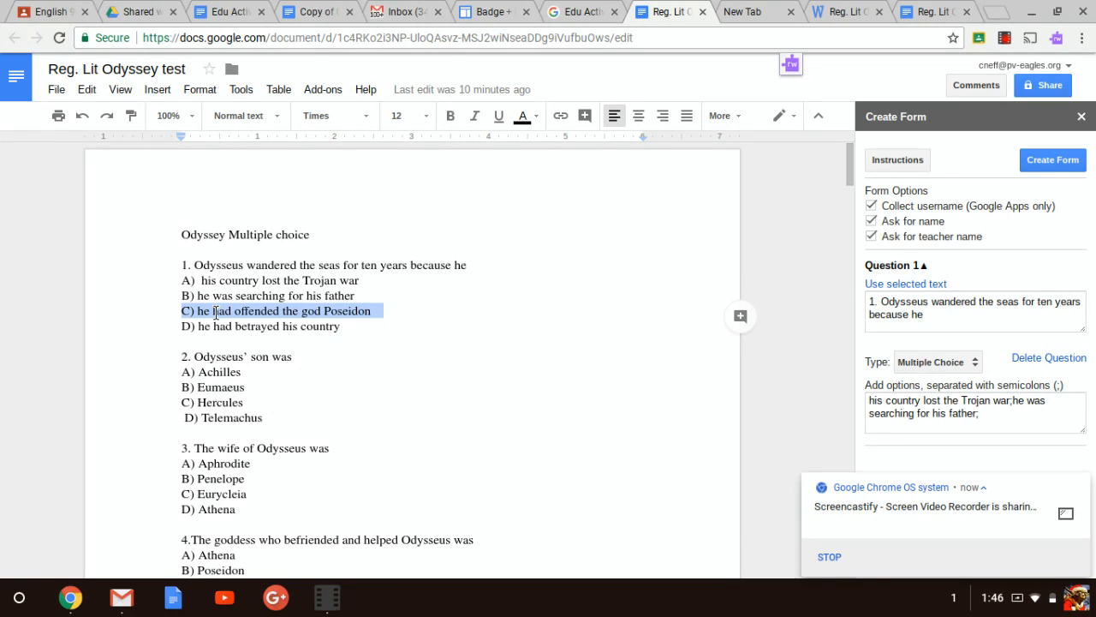
left_click(987, 416)
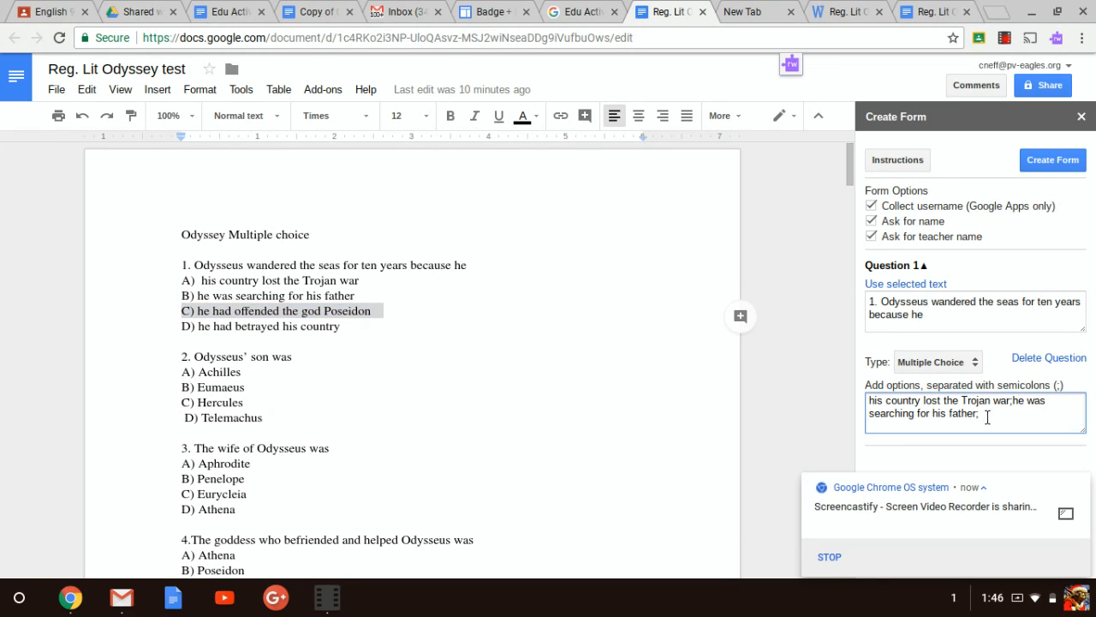
key("ctrl+v")
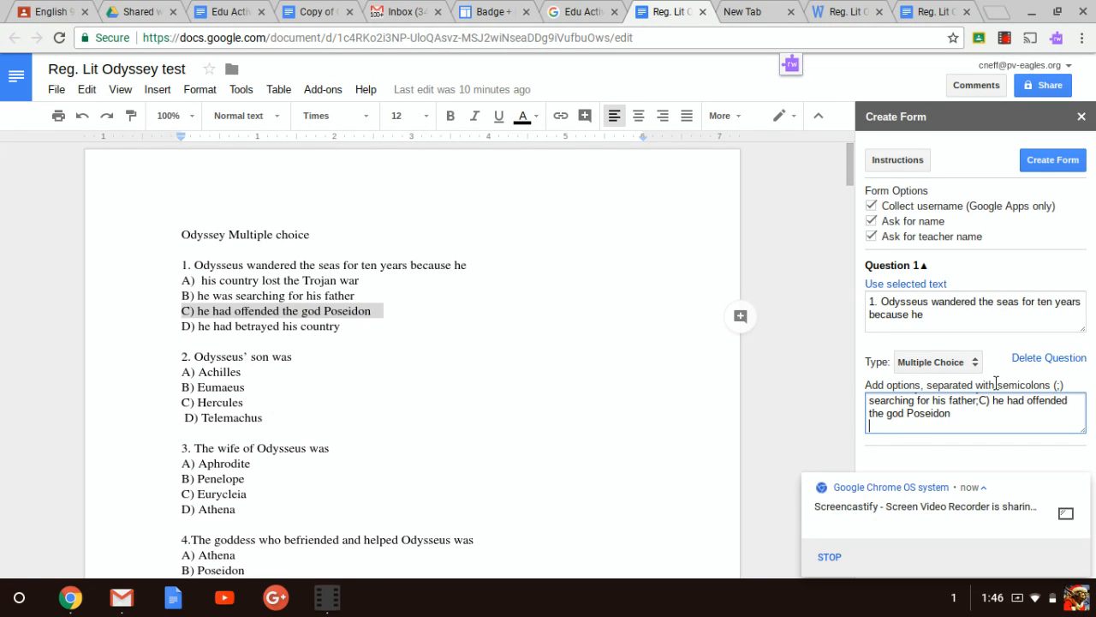
left_click(992, 401)
key("BackSpace")
key("BackSpace")
key("BackSpace")
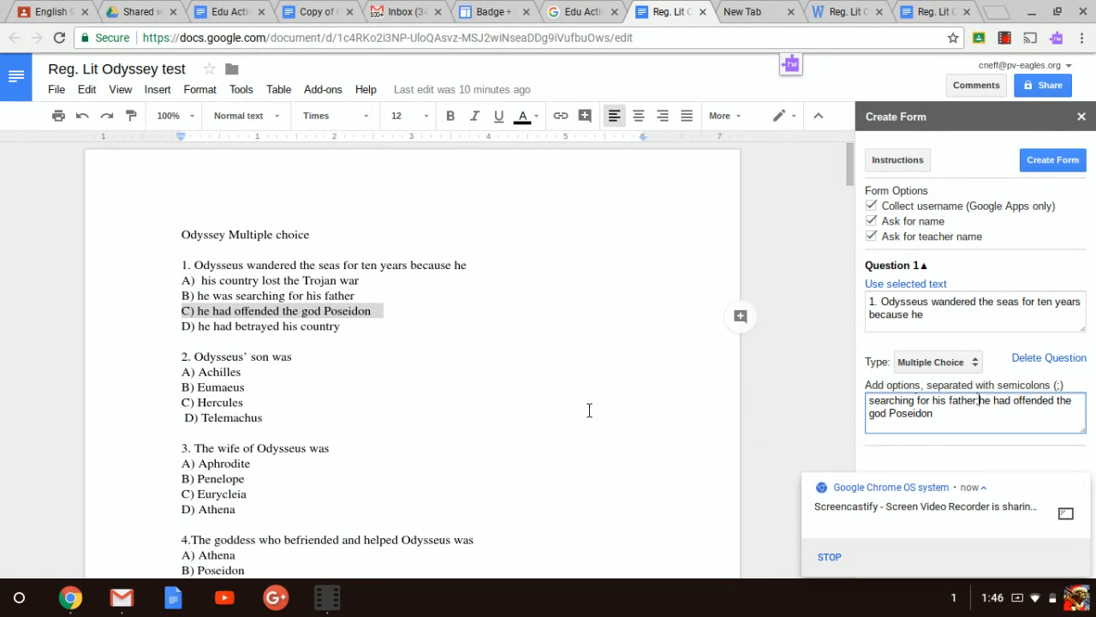
left_click(1064, 463)
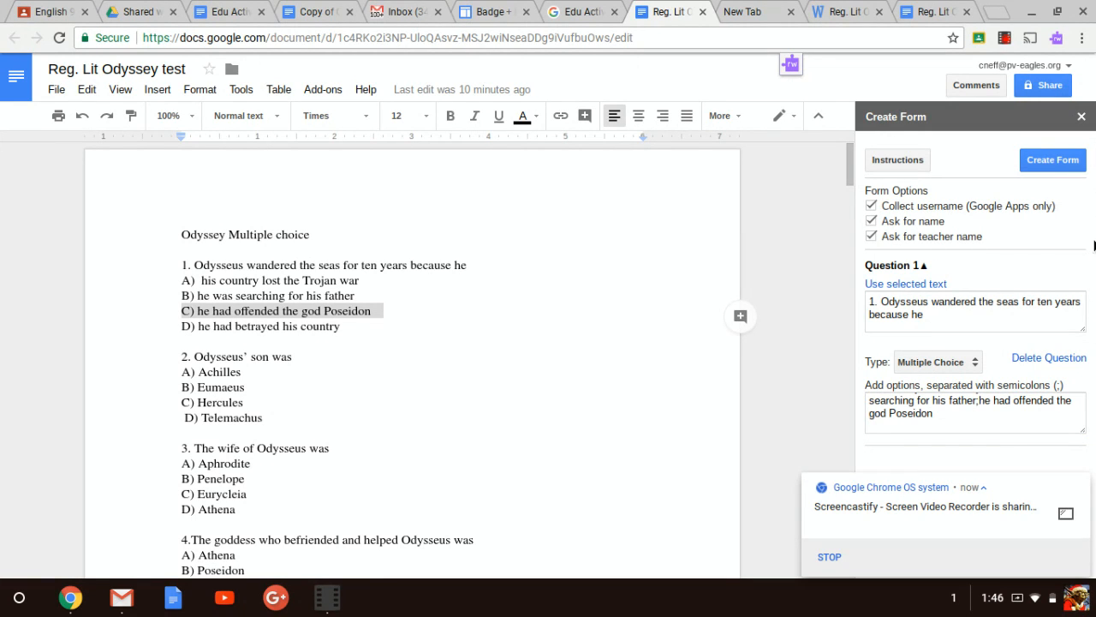
Add Question 2 using the document line "2. Odysseus' son was" and set its type to Multiple Choice
mouse_move(1087, 566)
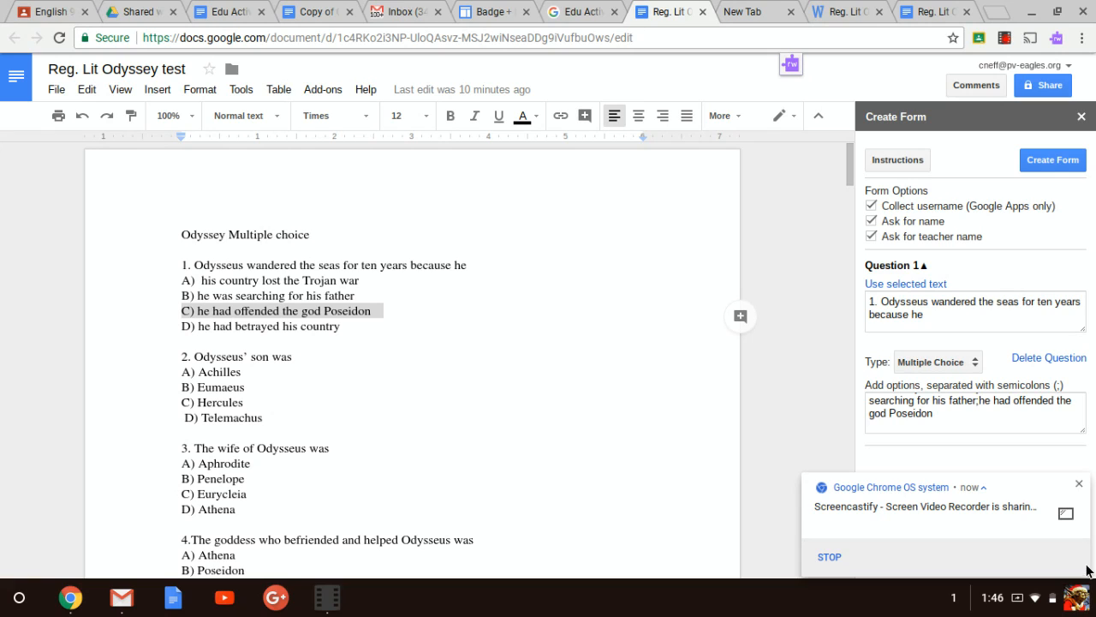
left_click(1079, 485)
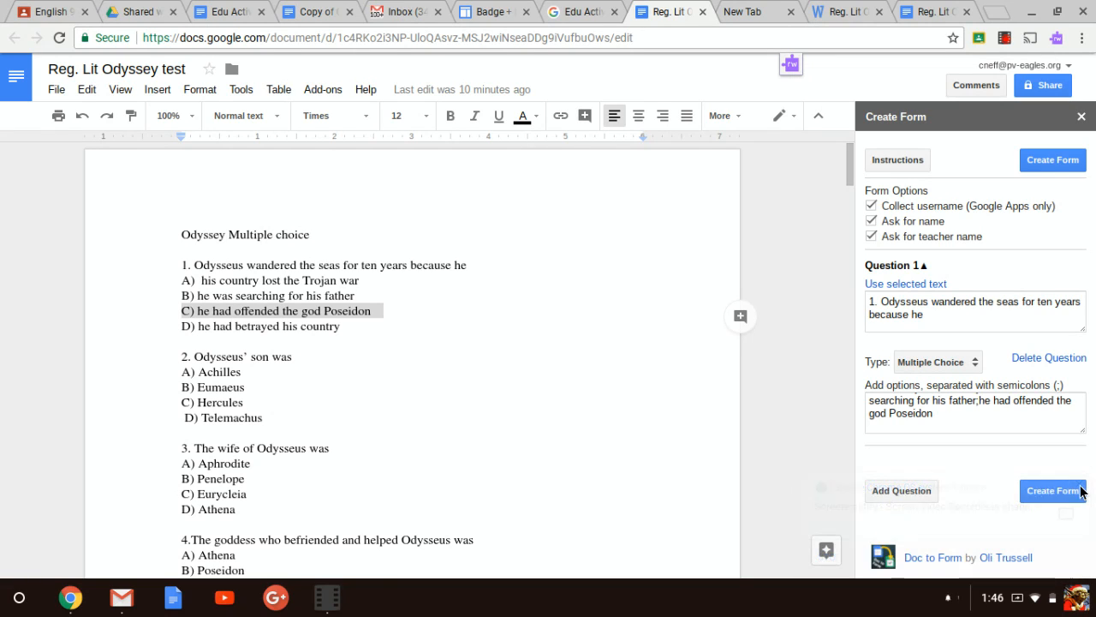
left_click(896, 492)
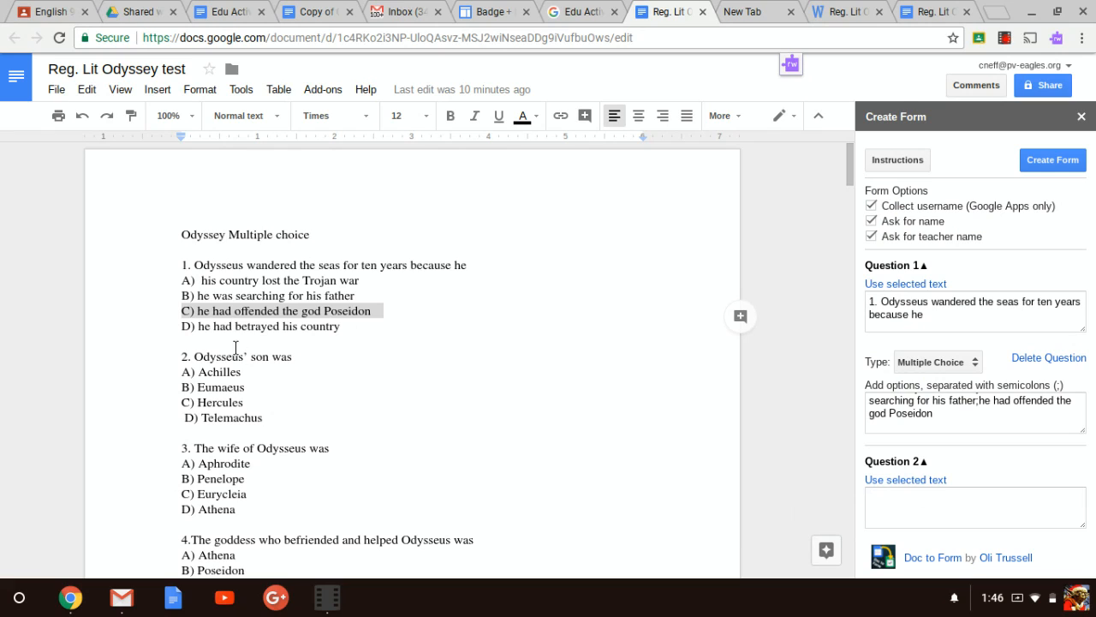
triple_click(226, 354)
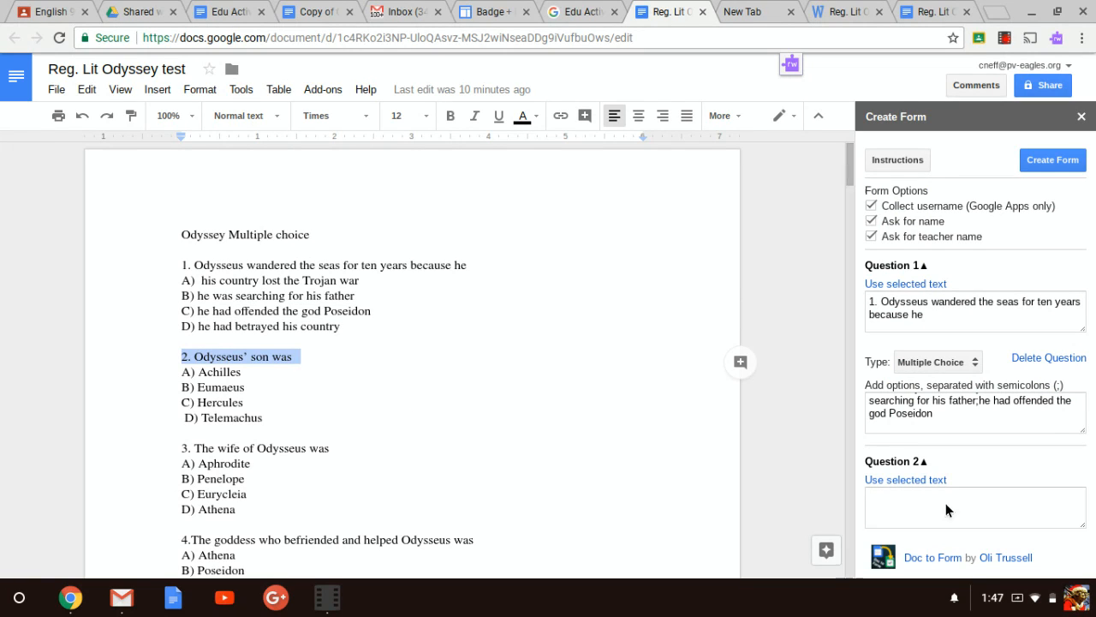
left_click(921, 481)
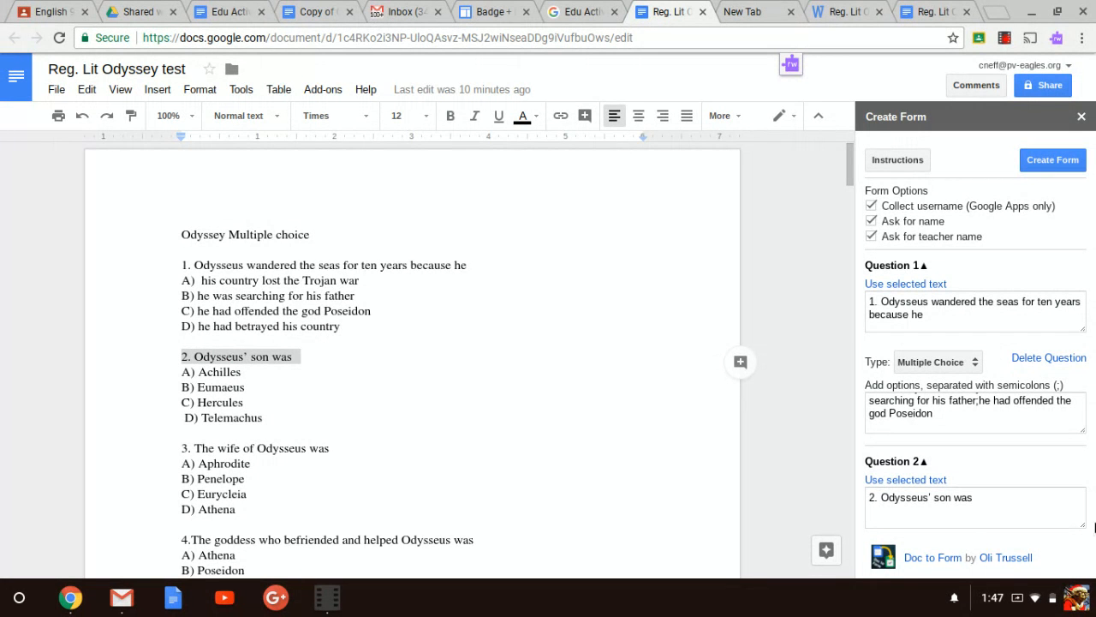
scroll(1073, 514, "down", 2)
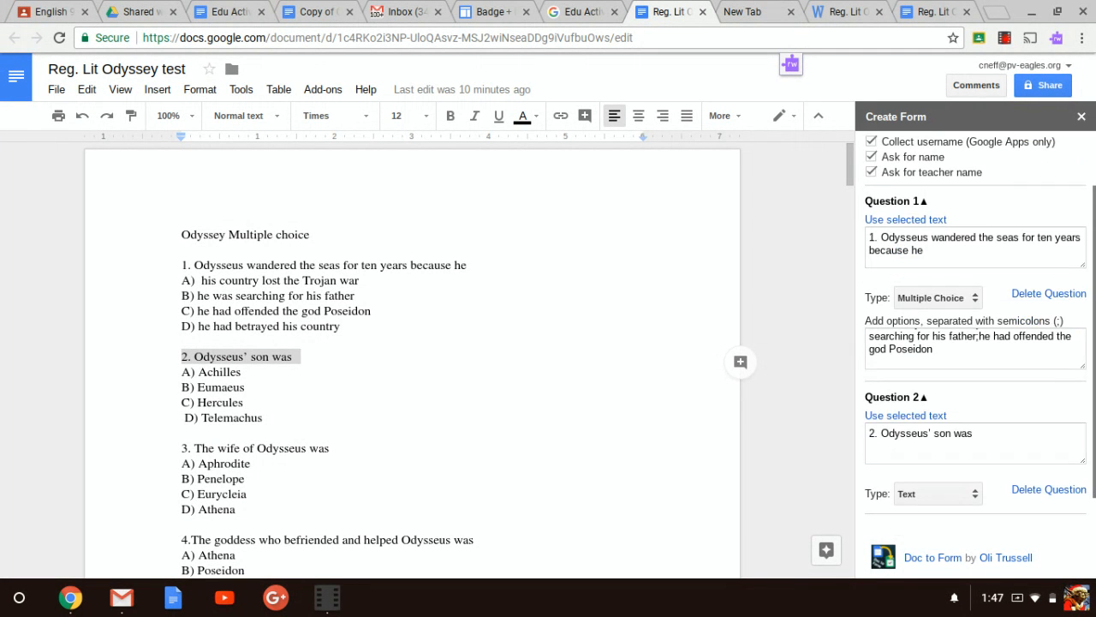
left_click(959, 494)
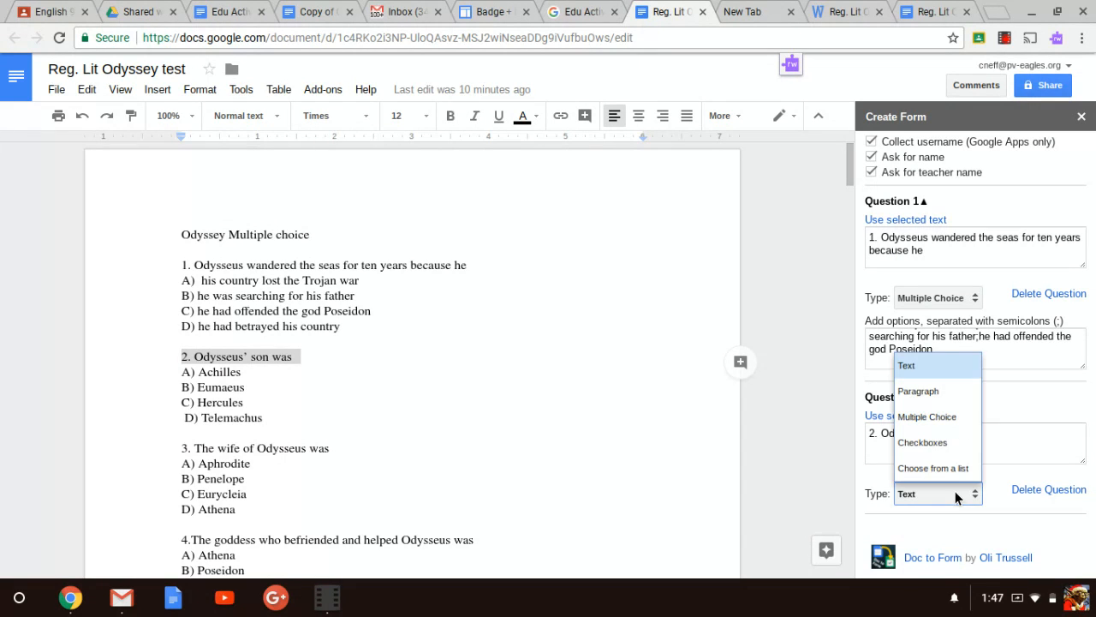
left_click(951, 422)
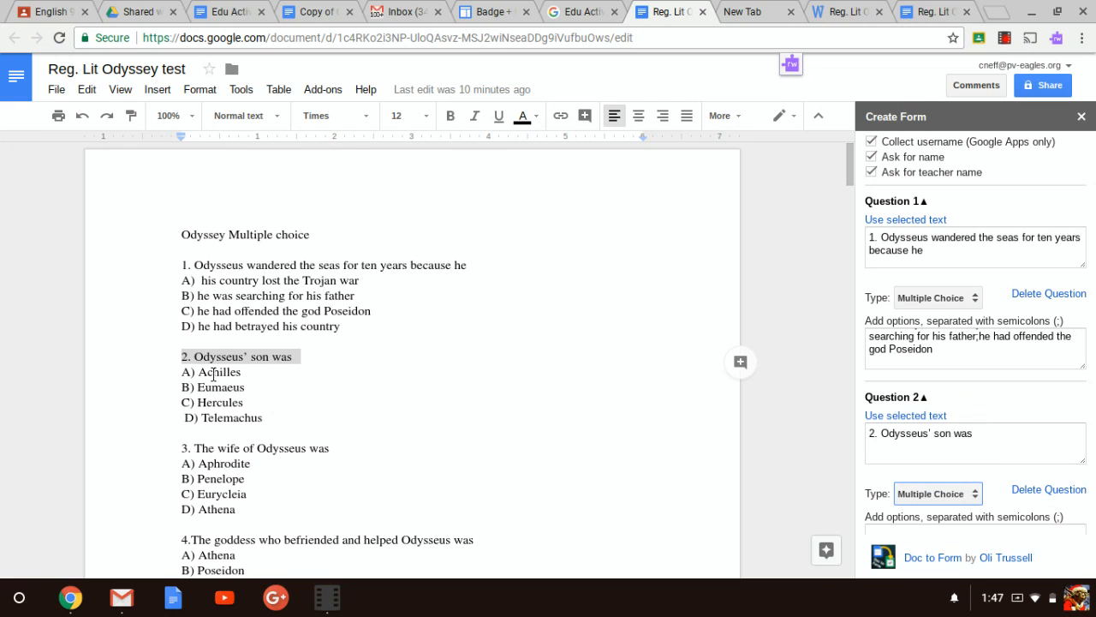
Add answer A from the document as Question 2's first option, without its letter prefix and ending with a semicolon: "Achilles;"
double_click(214, 374)
key("ctrl+c")
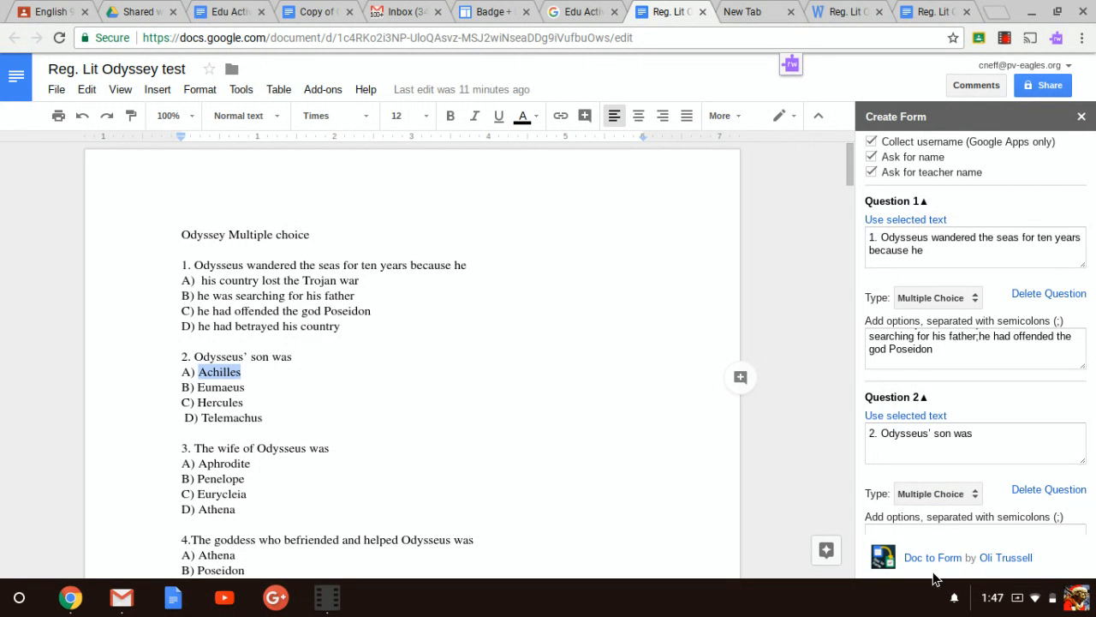
left_click(930, 539)
left_click(905, 530)
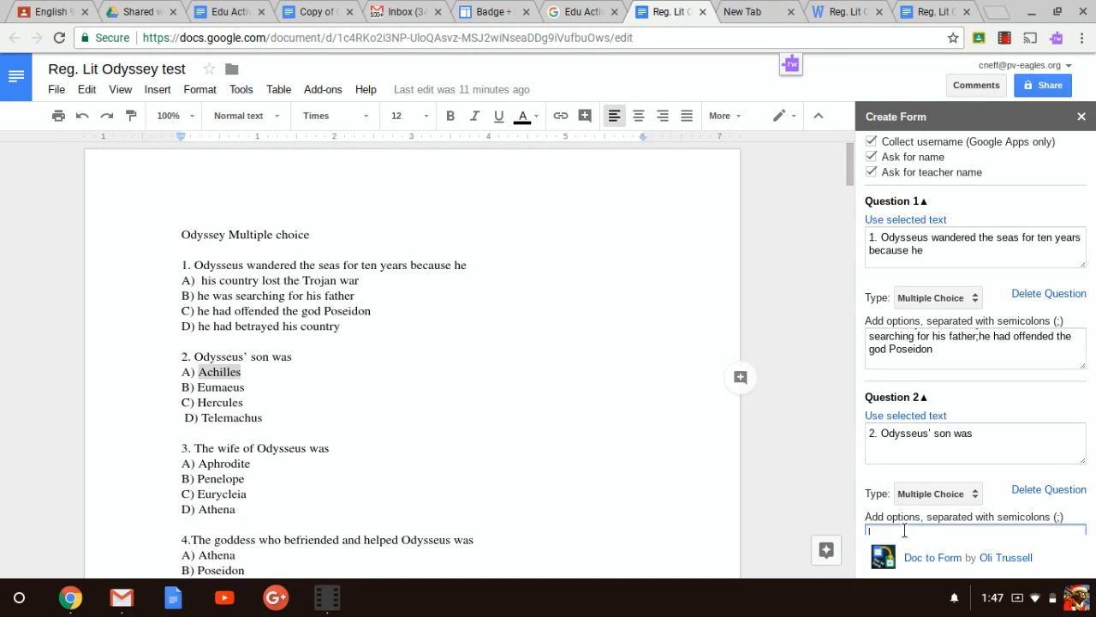
key("ctrl+v")
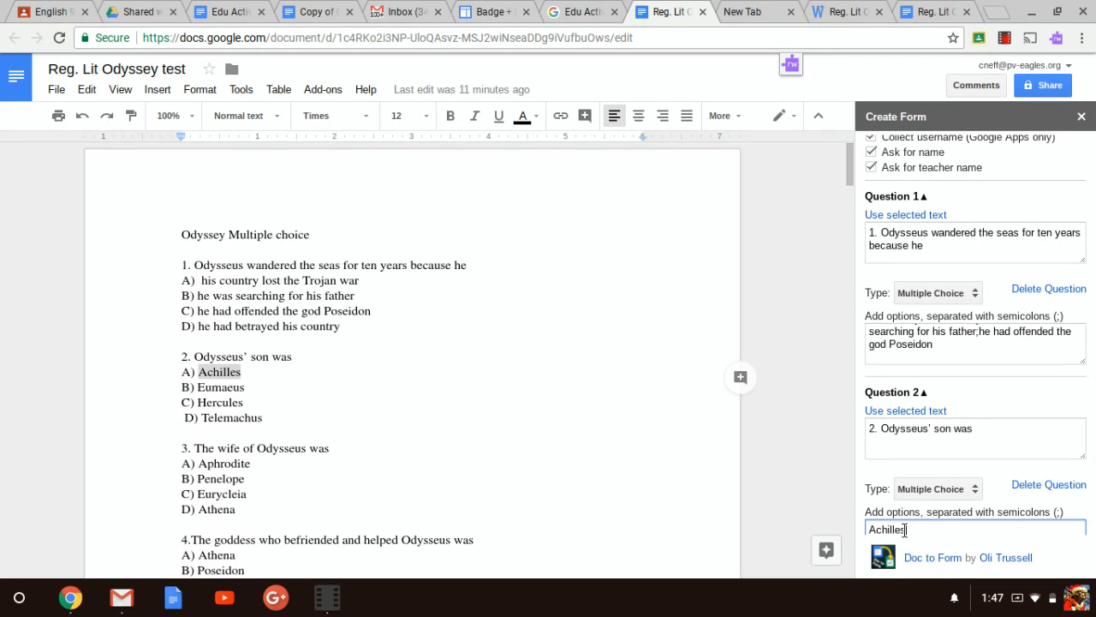
type(";")
Append answer B from the document to Question 2's options without its letter prefix: "Eumaeus"
double_click(214, 390)
key("ctrl+c")
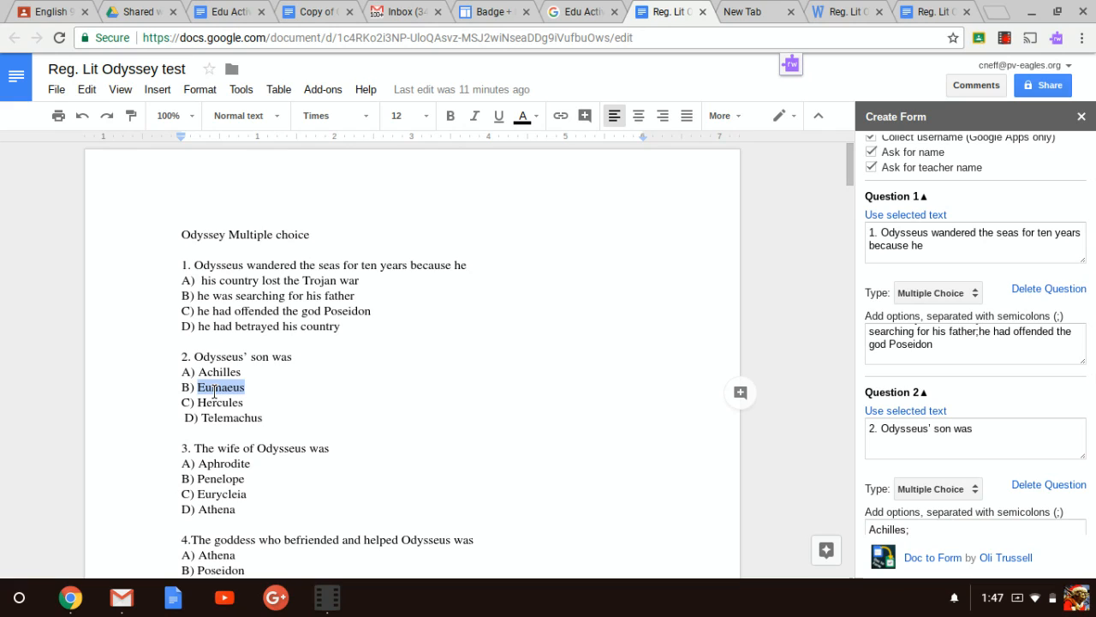
left_click(917, 529)
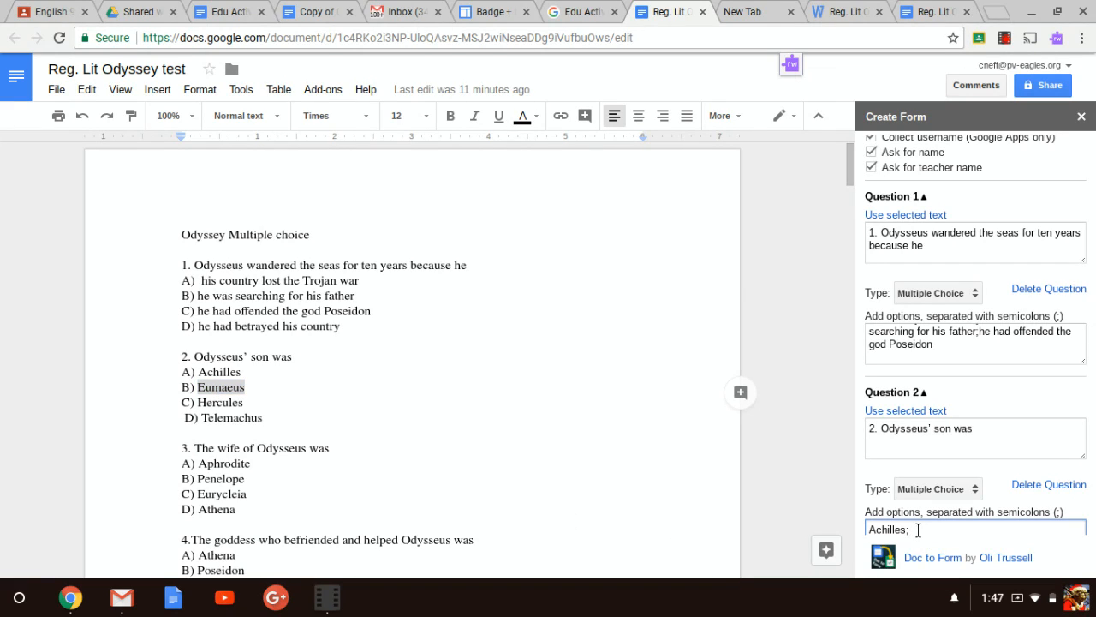
key("ctrl+v")
Append answer D from the document to Question 2's options after a semicolon, without its letter prefix: "Telemachus"
triple_click(226, 420)
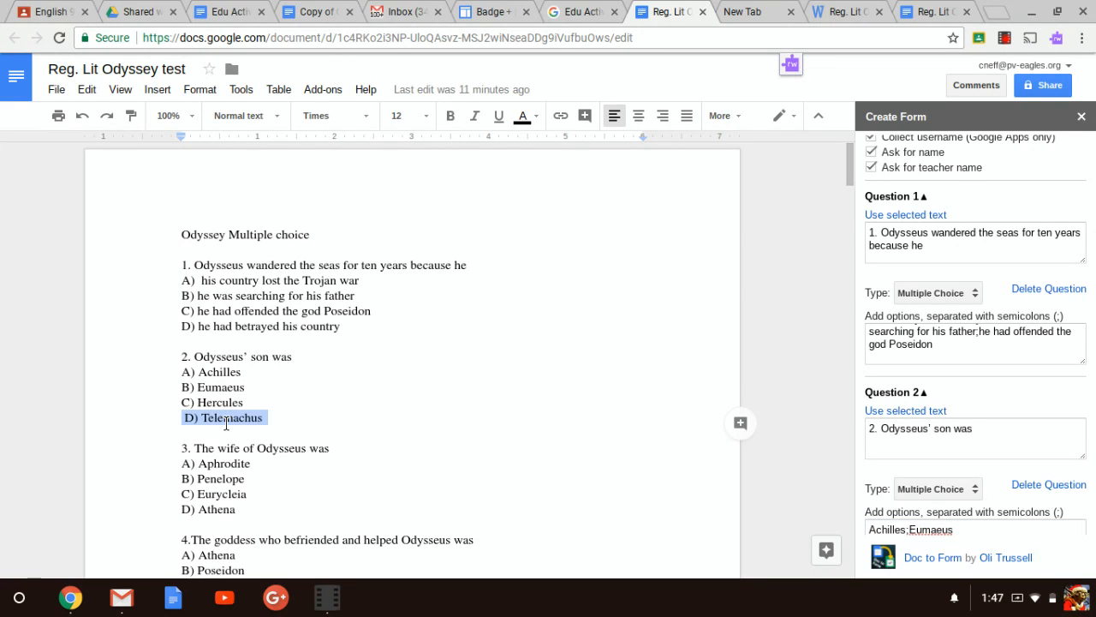
left_click(226, 420)
double_click(226, 420)
key("ctrl+c")
left_click(963, 529)
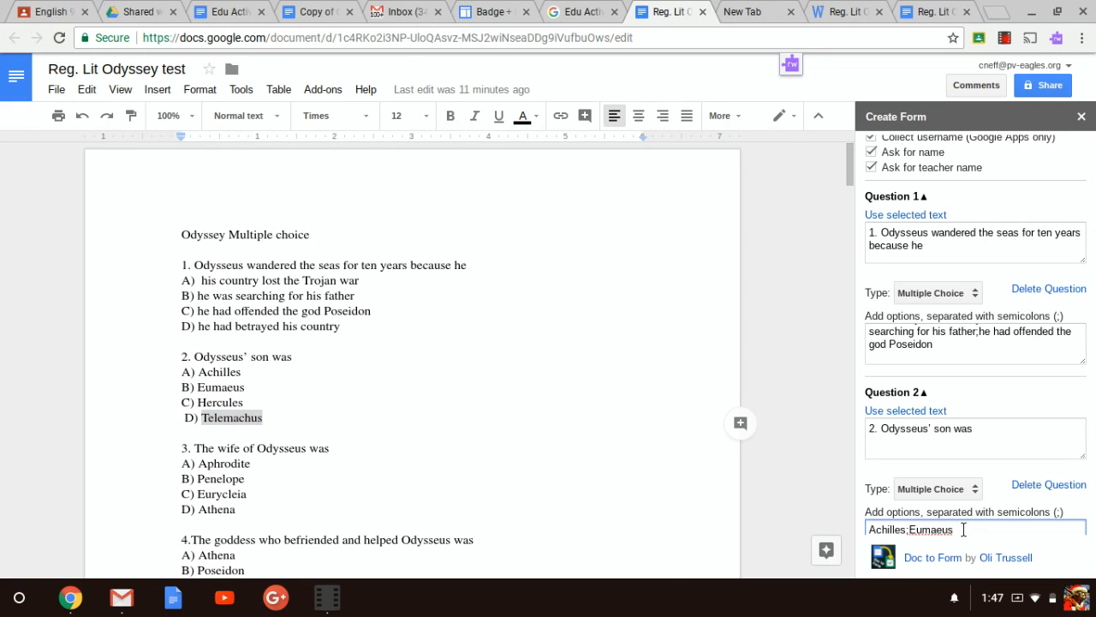
type(";")
key("ctrl+v")
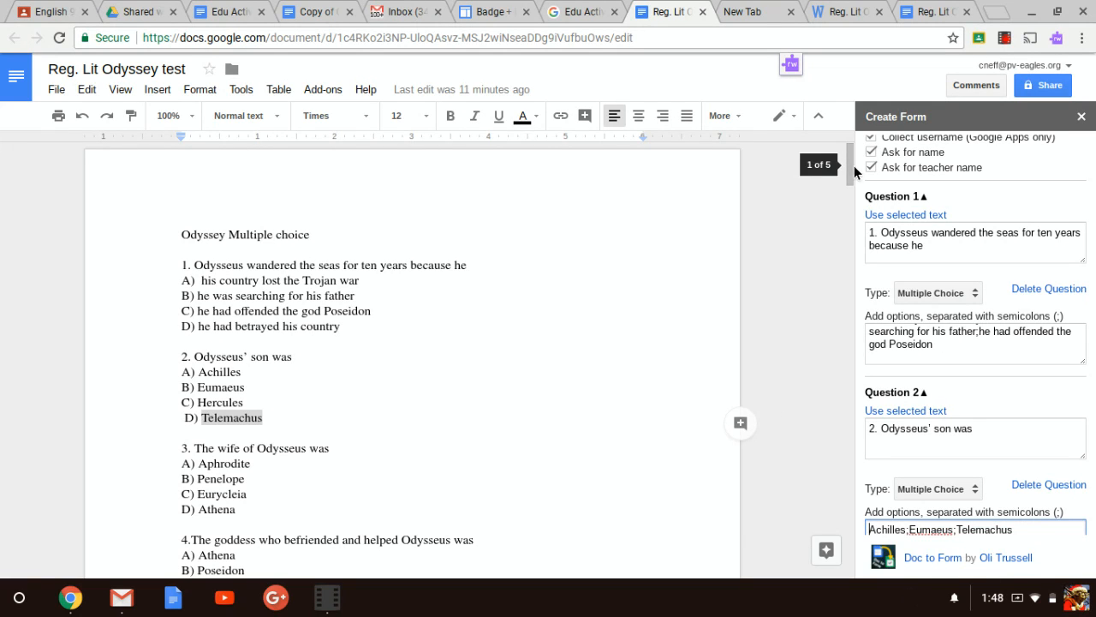
Create the Google Form from the two prepared questions and open it to review its contents
mouse_move(853, 171)
left_mouse_down()
mouse_move(856, 216)
mouse_move(855, 158)
left_mouse_up()
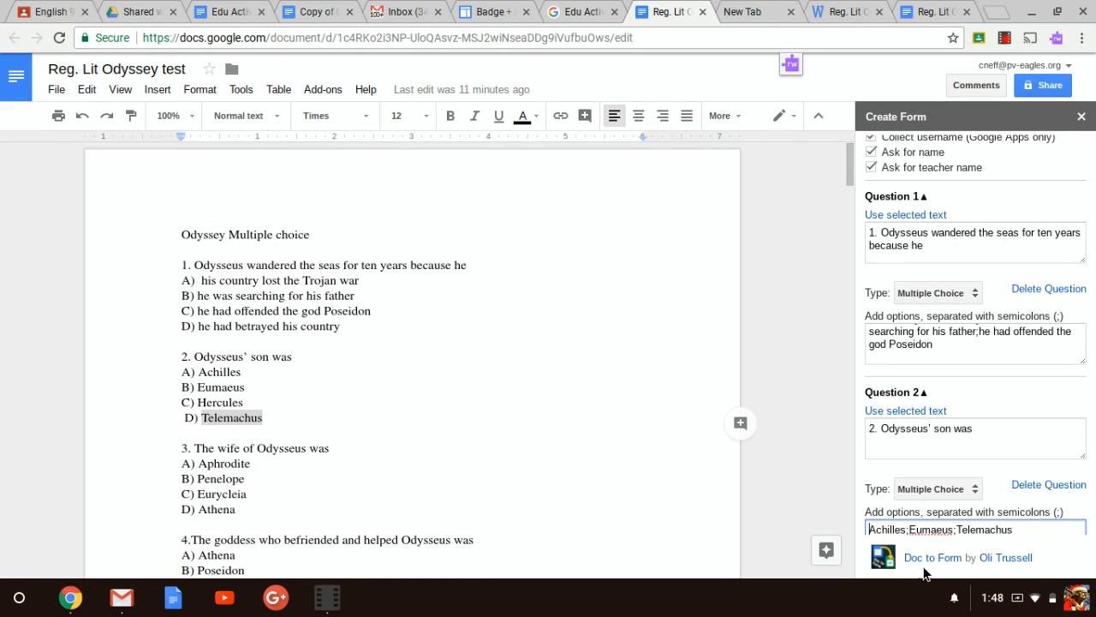
left_click(1092, 500)
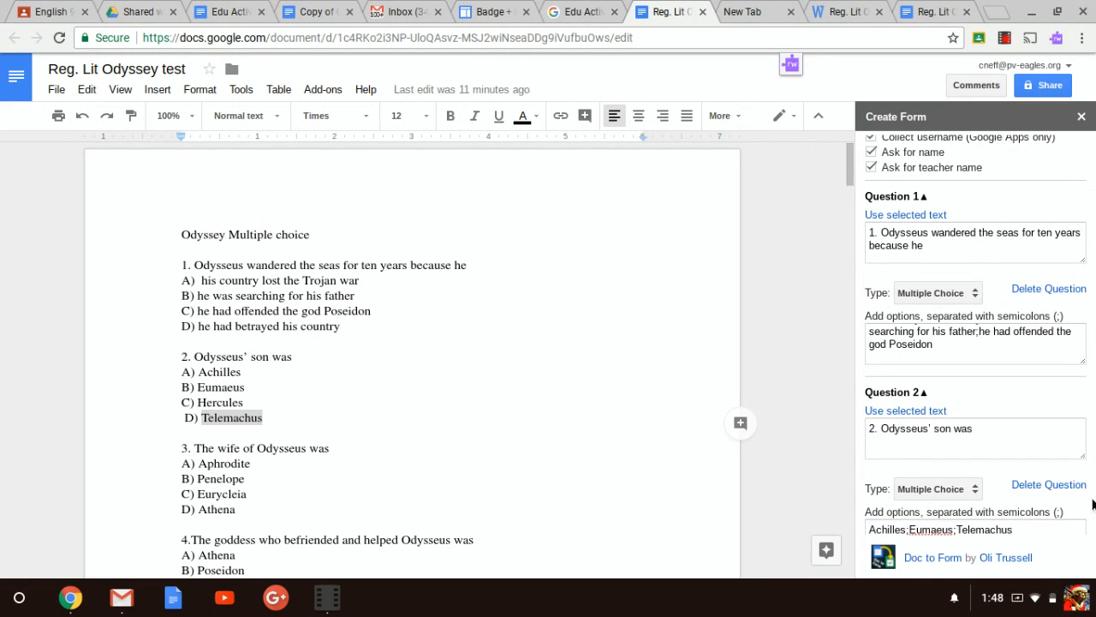
scroll(1092, 500, "down", 3)
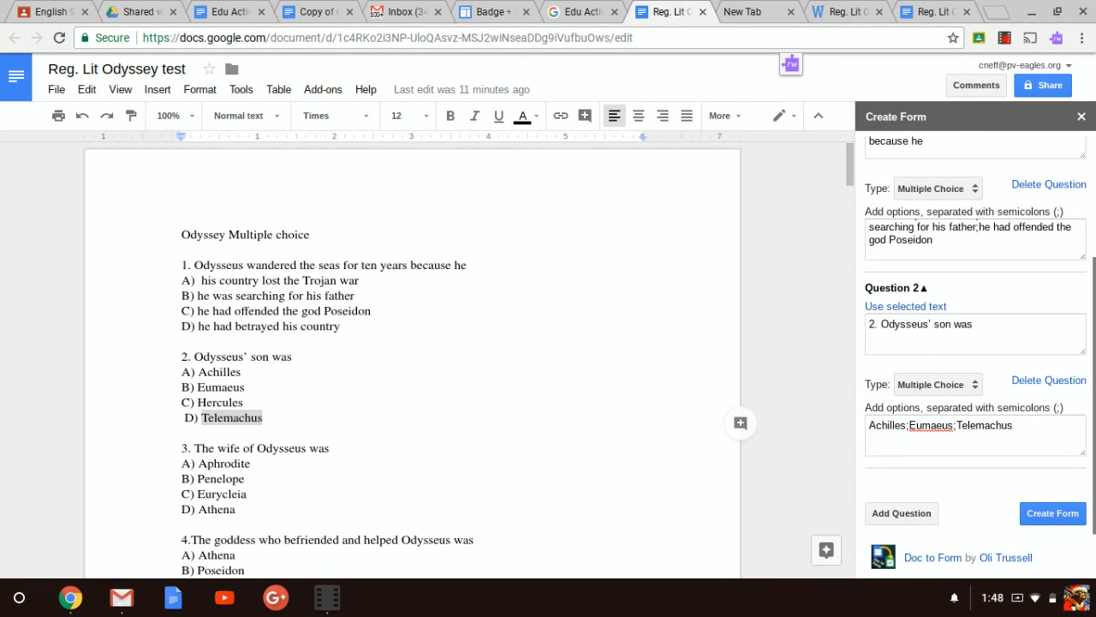
left_click(1043, 516)
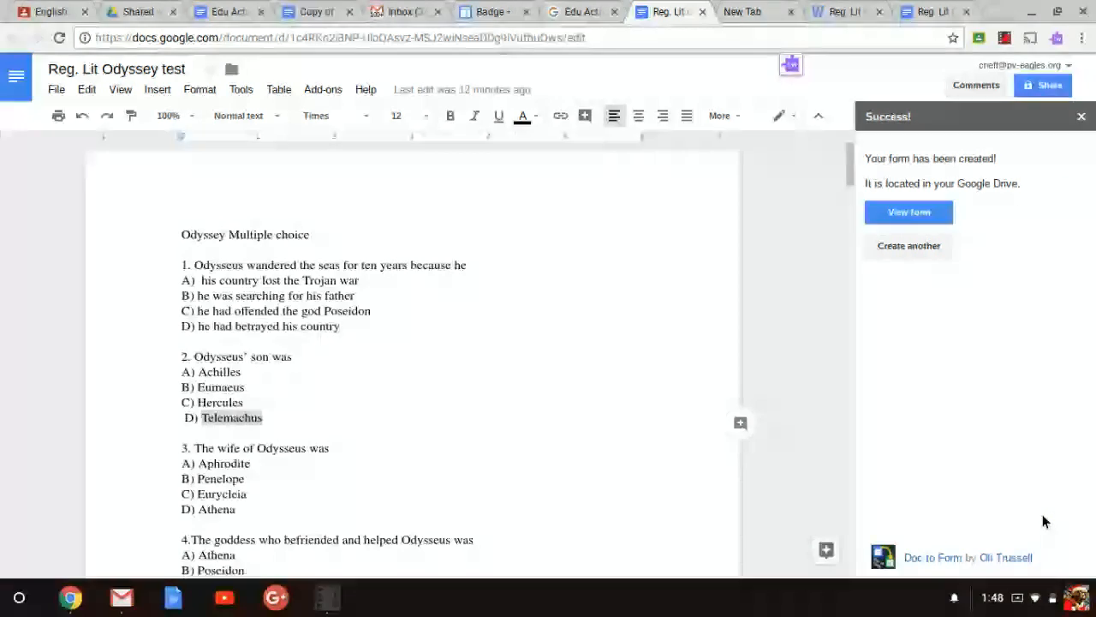
left_click(906, 213)
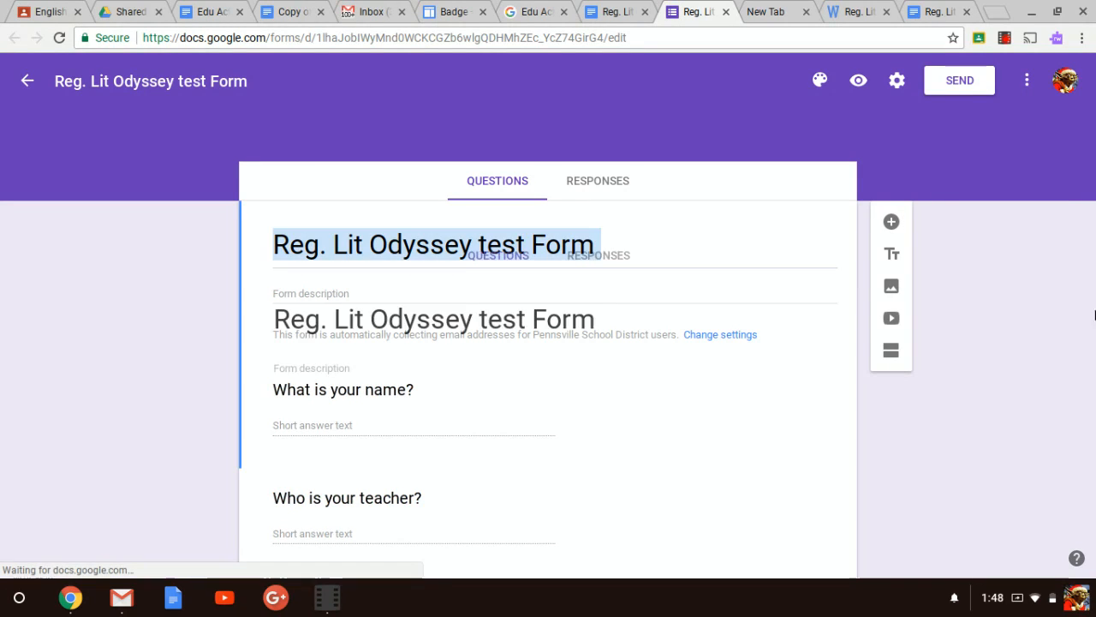
scroll(1094, 300, "down", 2)
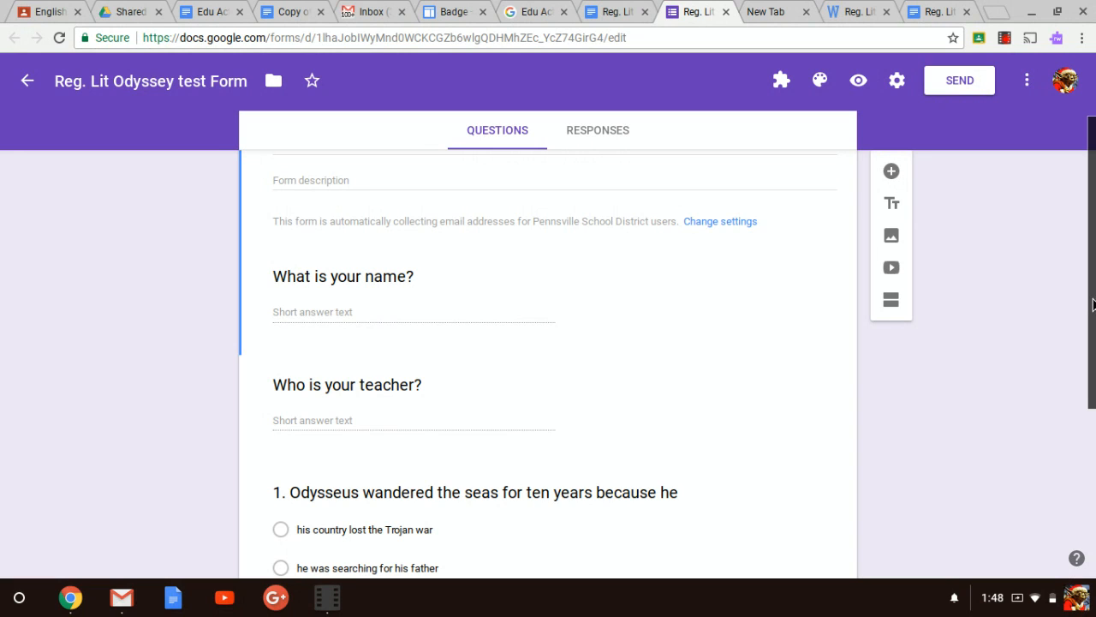
left_click_drag(1093, 304, 1094, 244)
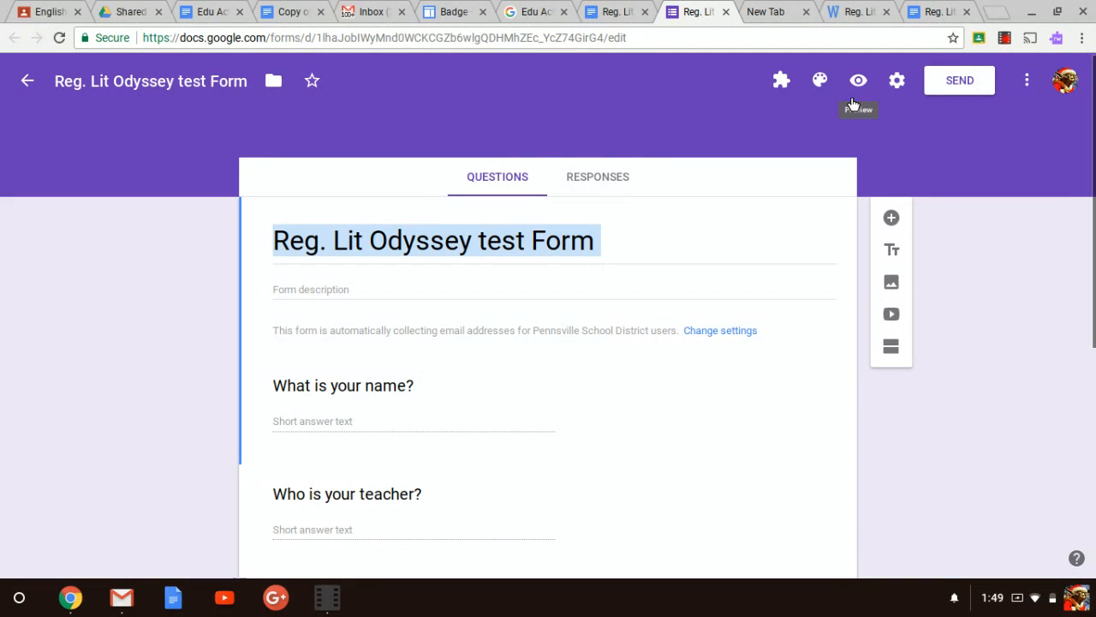
Open the form's quiz settings and turn on "Make this a quiz"
left_click(1027, 86)
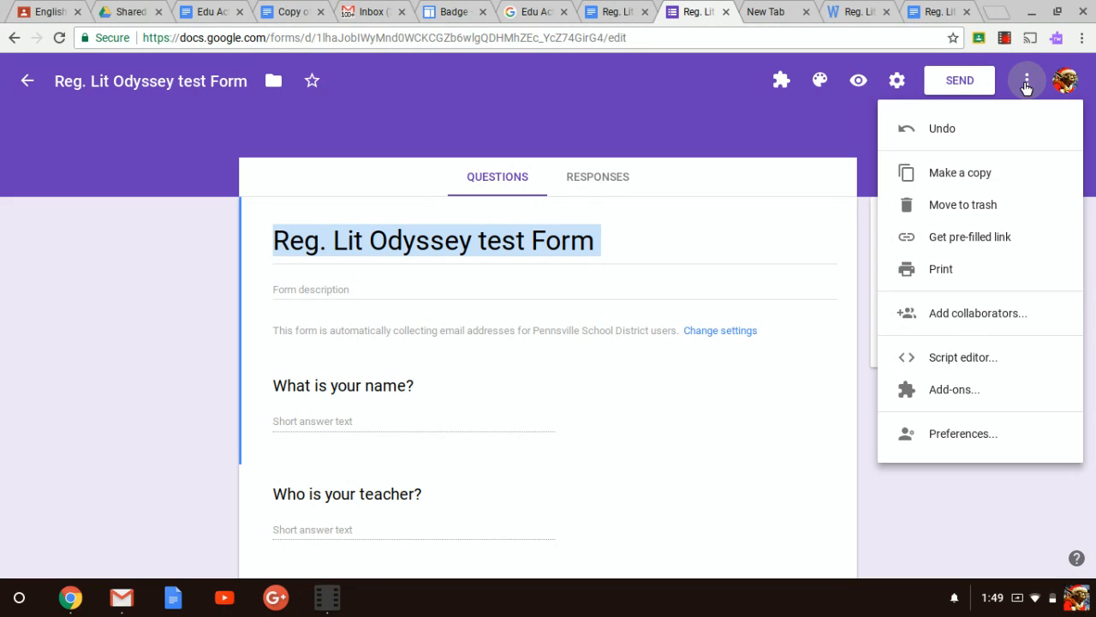
left_click(898, 83)
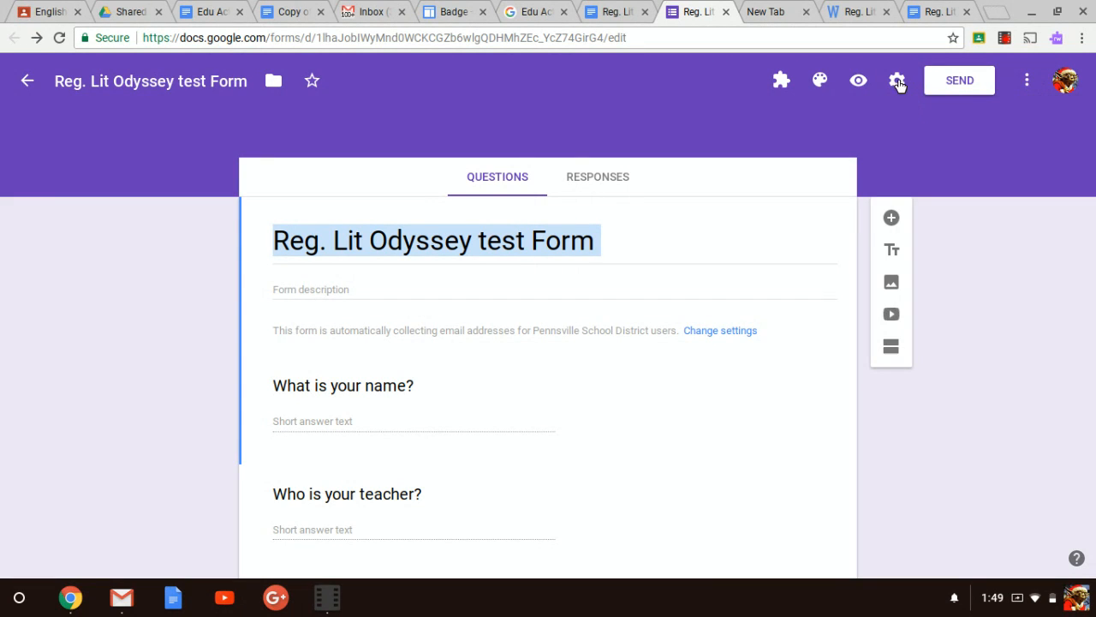
left_click(898, 83)
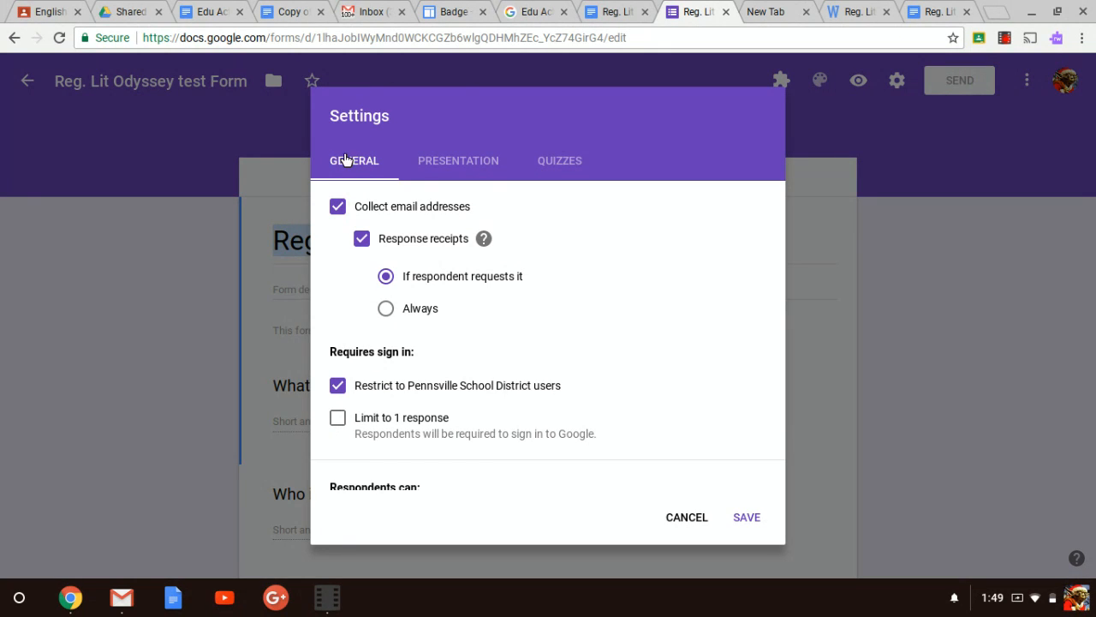
left_click(551, 166)
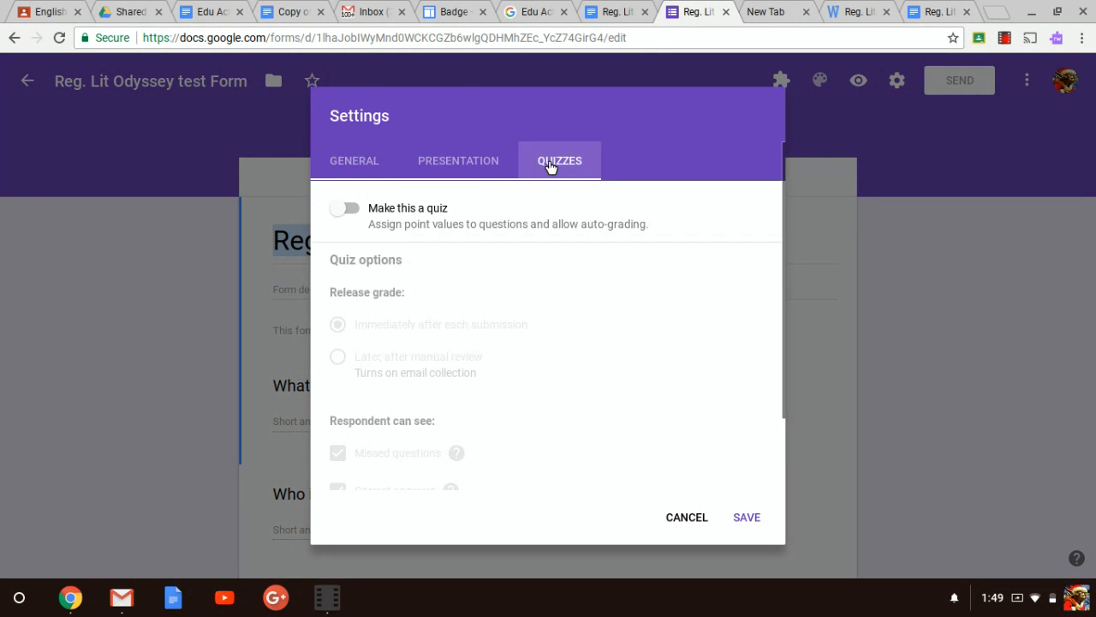
left_click(351, 209)
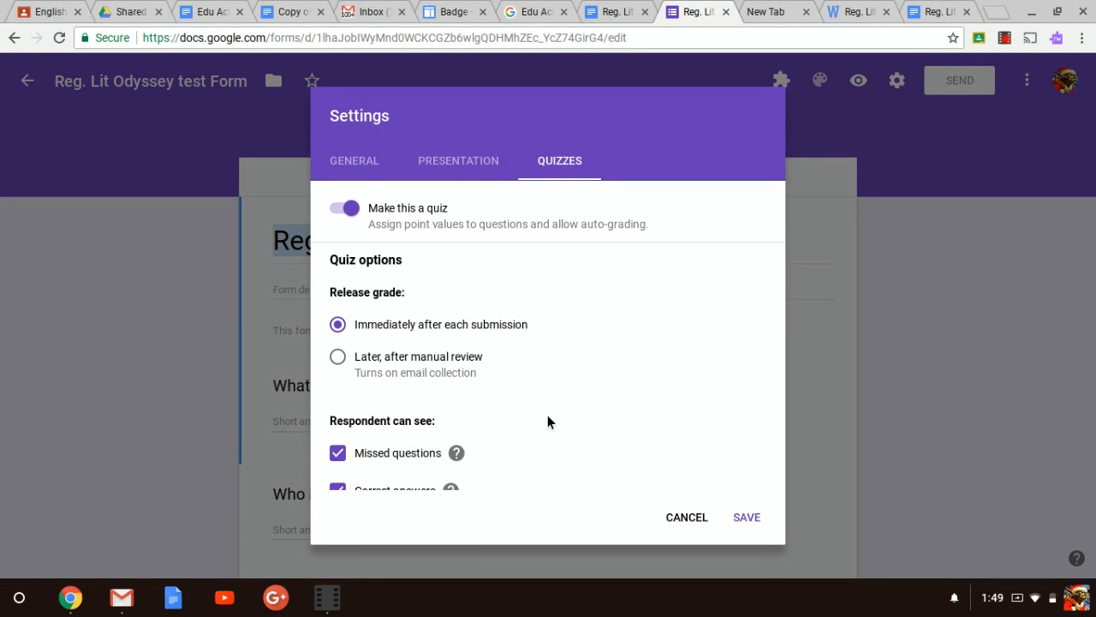
Stop respondents from seeing correct answers in the quiz options and save the settings
scroll(547, 414, "down", 3)
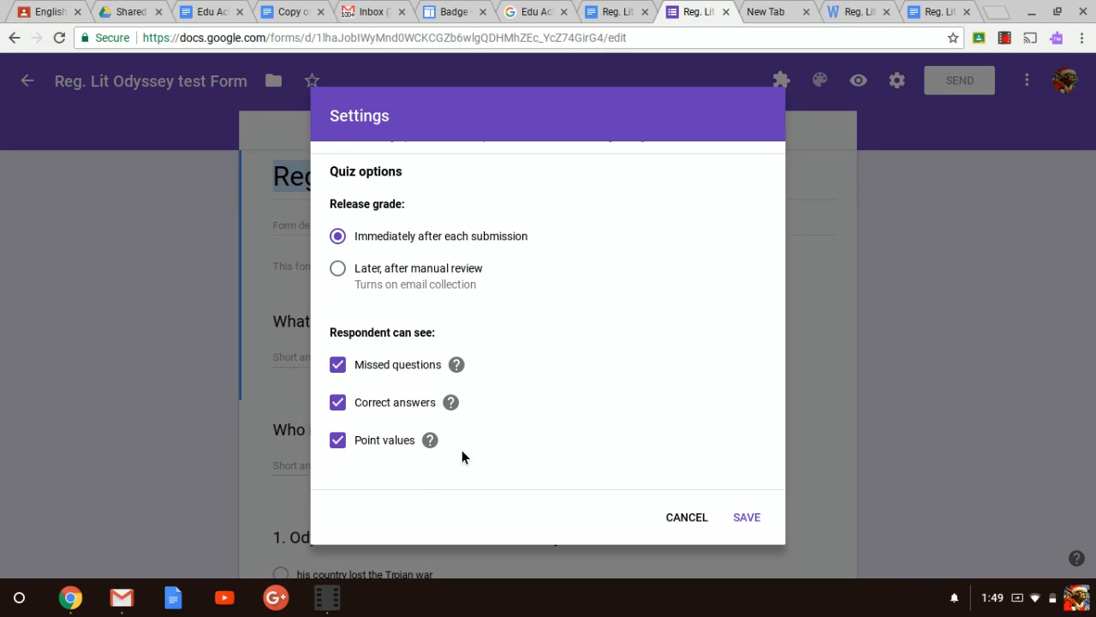
left_click(334, 403)
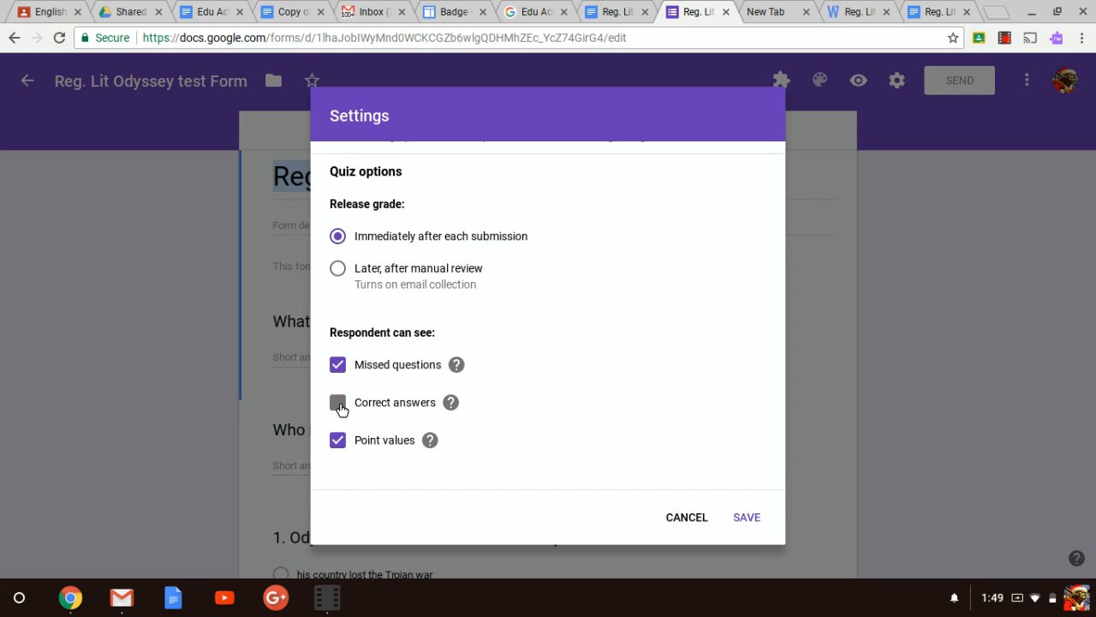
left_click(750, 520)
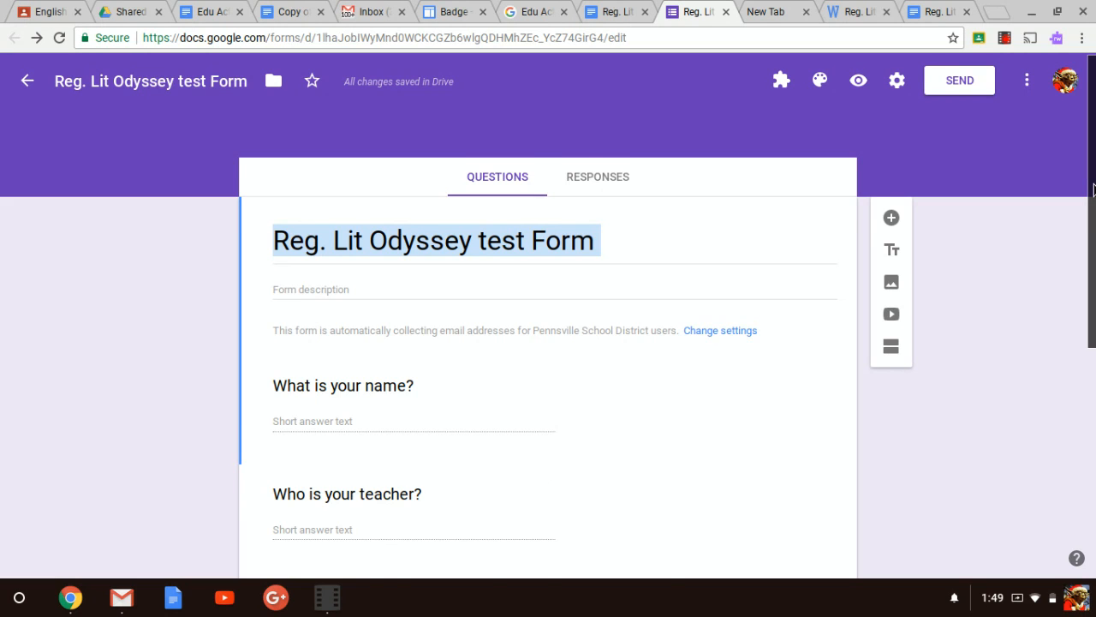
In question 1's answer key, mark "he had offended the god Poseidon" as correct and set its value to 1 point
left_click_drag(1093, 190, 1093, 292)
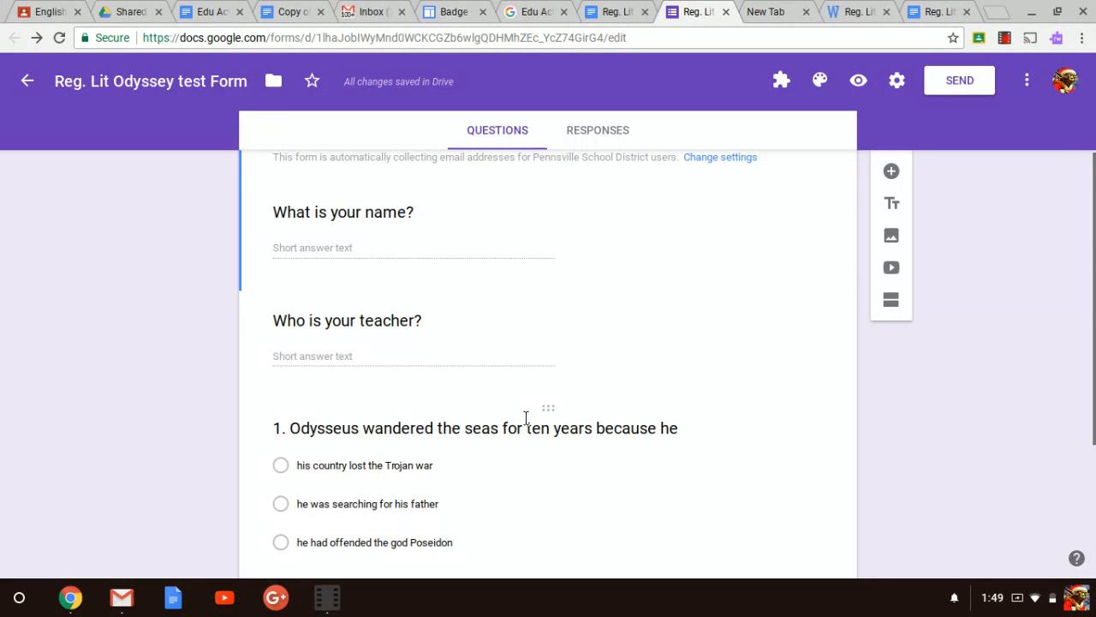
left_click(524, 476)
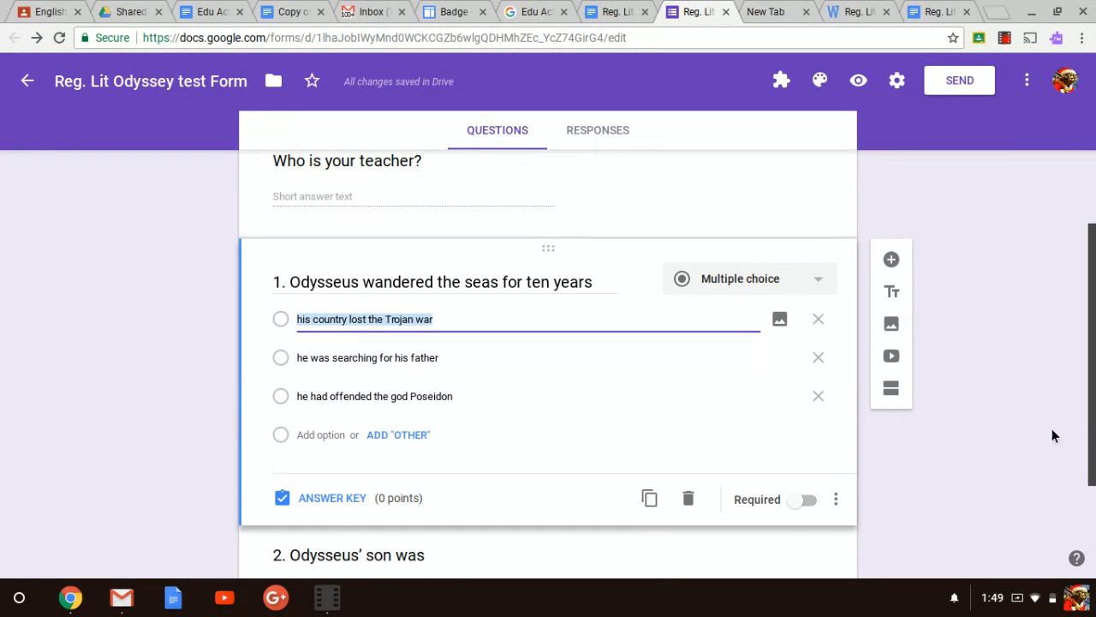
left_click(314, 504)
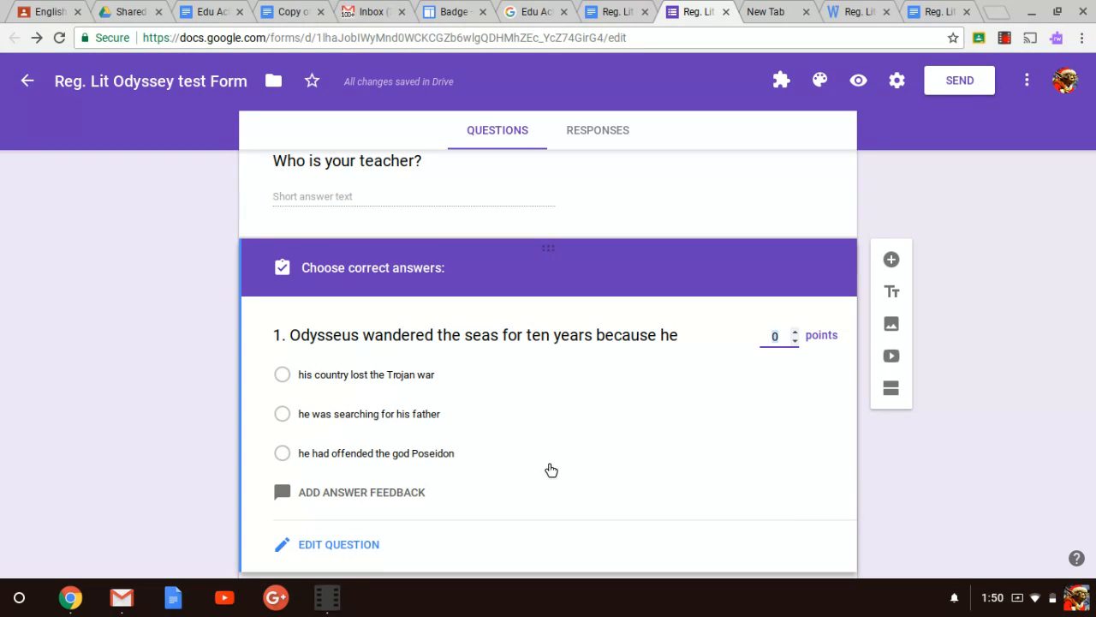
left_click(283, 454)
left_click(794, 332)
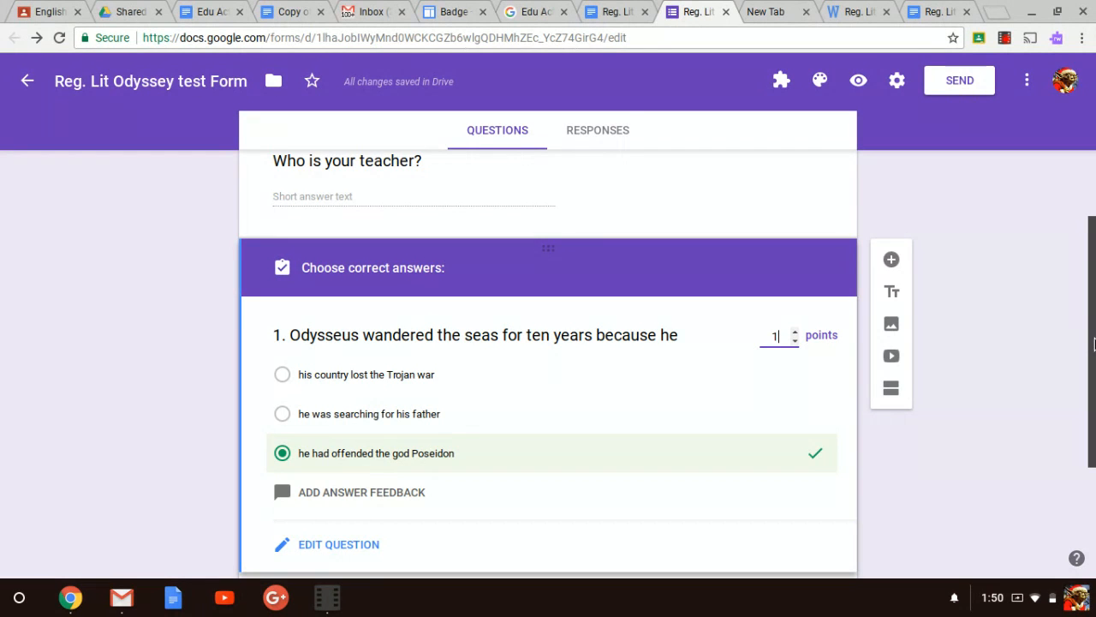
In question 2's answer key, mark "Telemachus" as correct and set its value to 1 point
left_click_drag(1093, 344, 1093, 499)
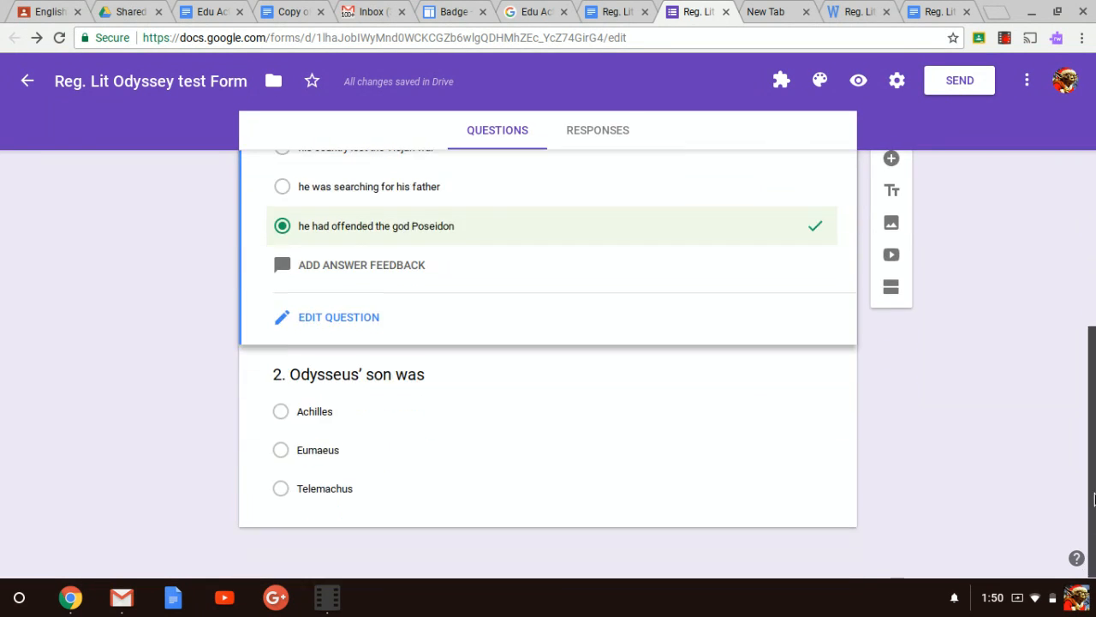
left_click(476, 454)
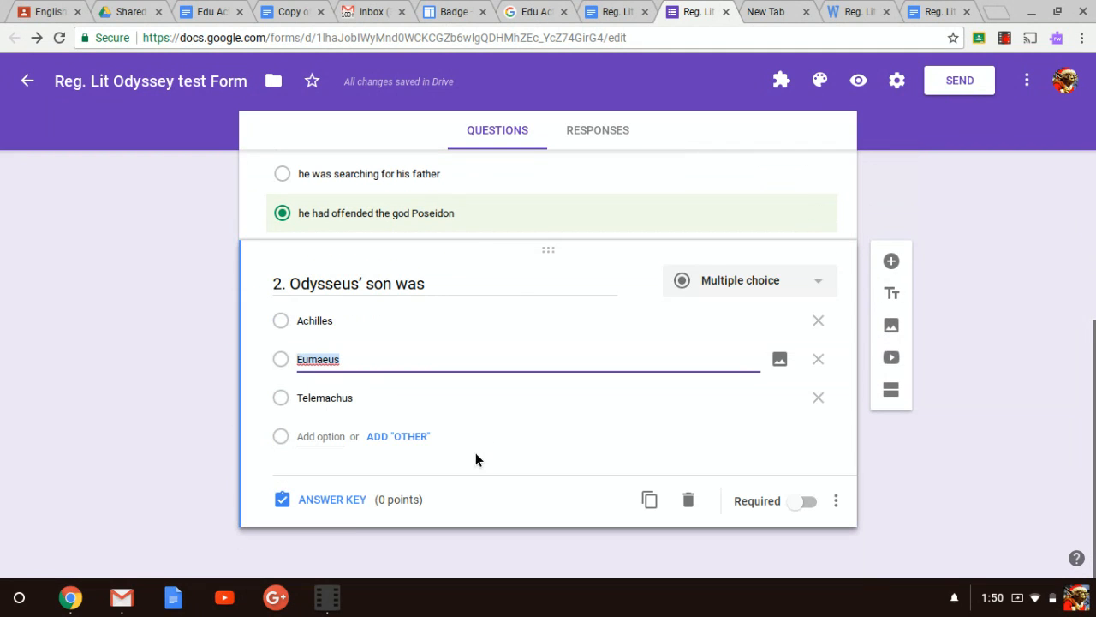
left_click(347, 504)
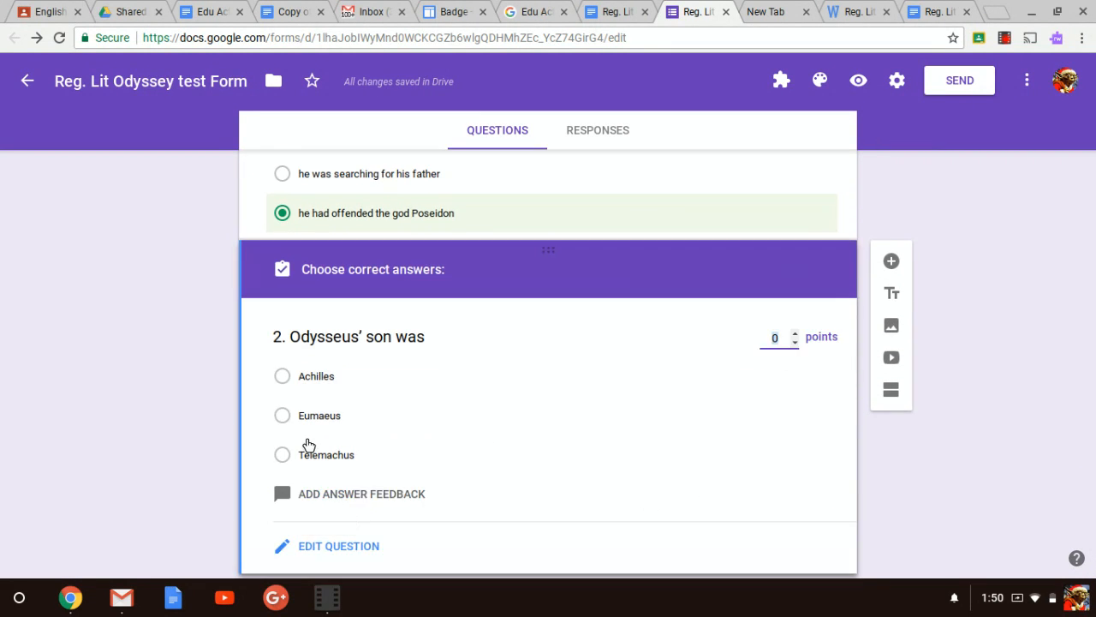
left_click(283, 455)
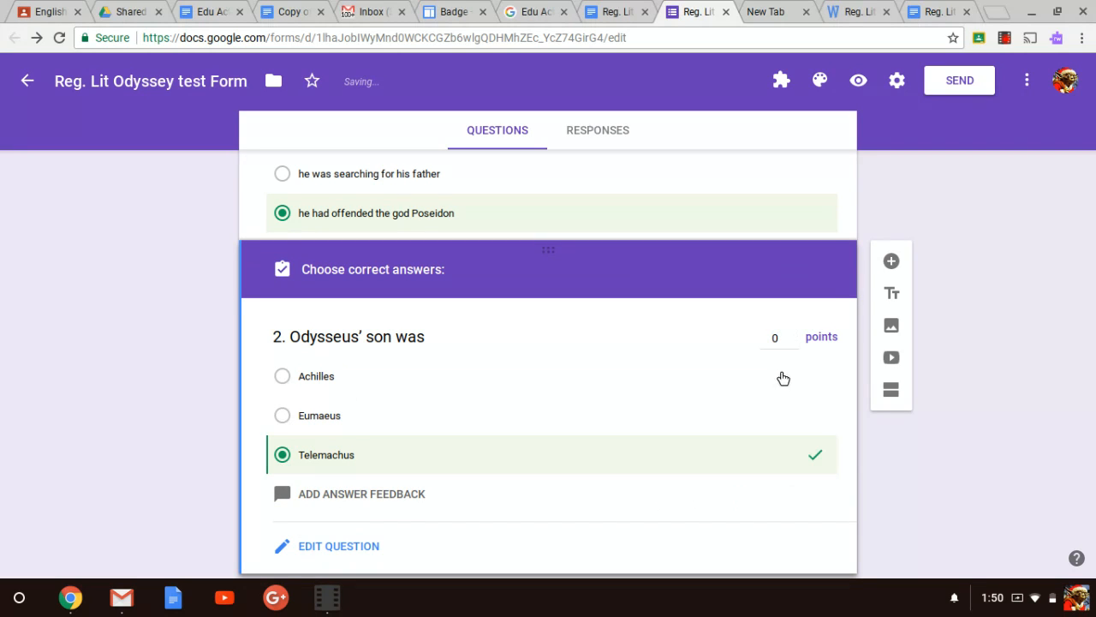
left_click(794, 333)
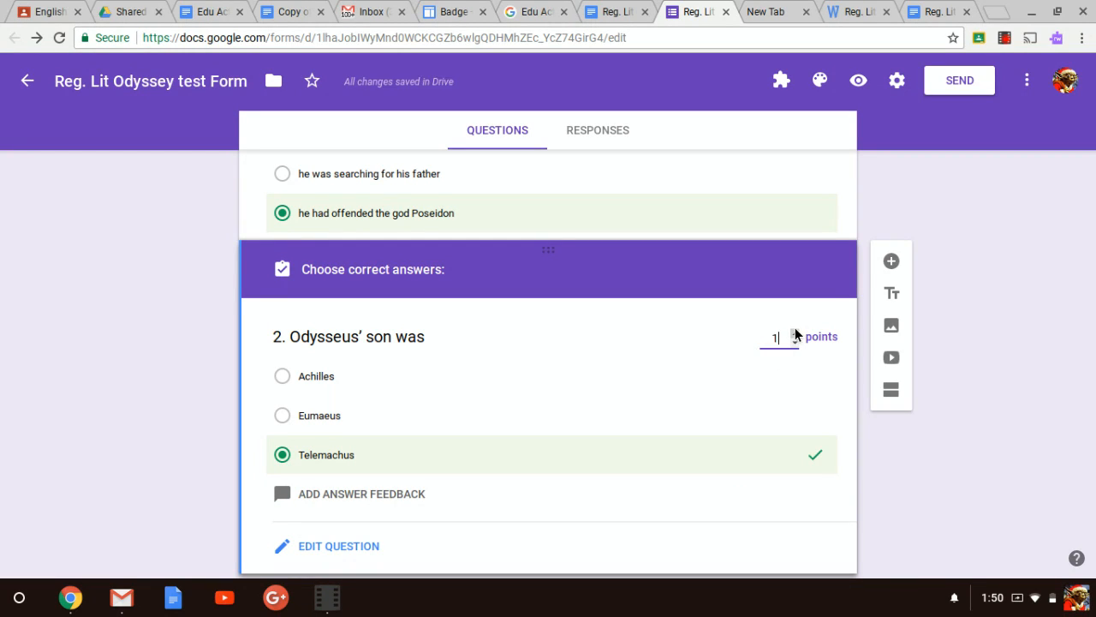
scroll(1095, 471, "down", 1)
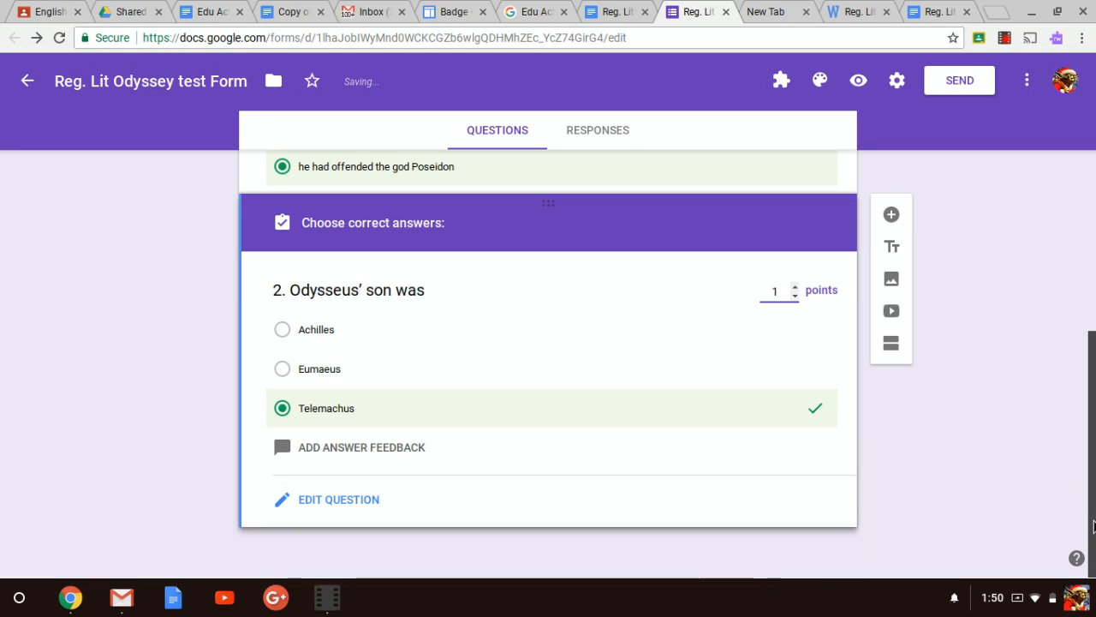
left_click(1037, 505)
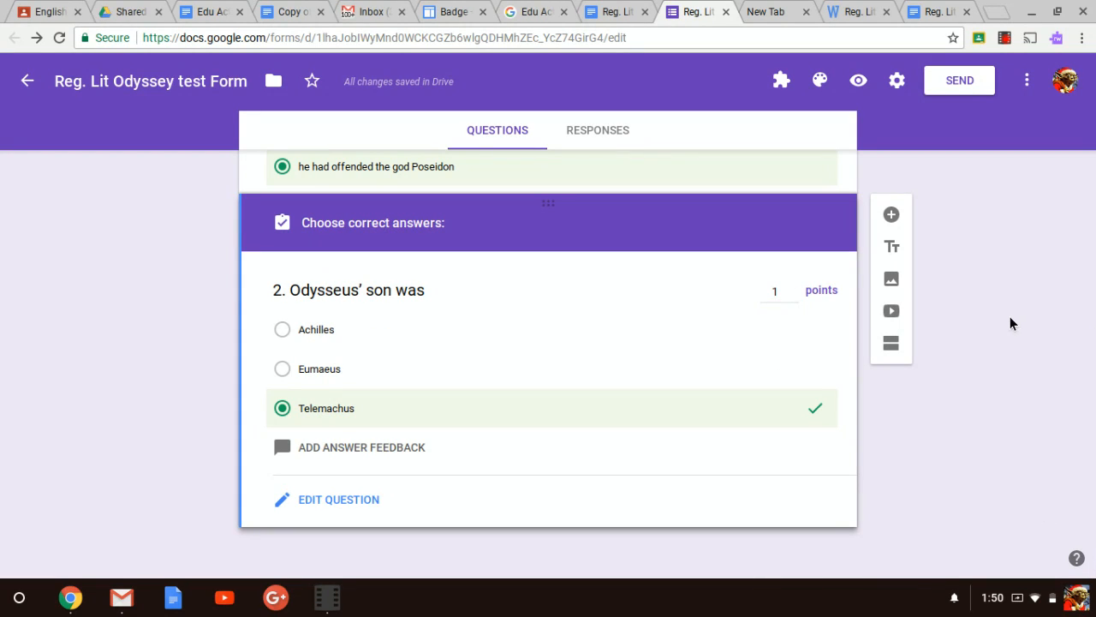
Copy a shortened share link for the form from its send options and close the dialog
left_click(961, 81)
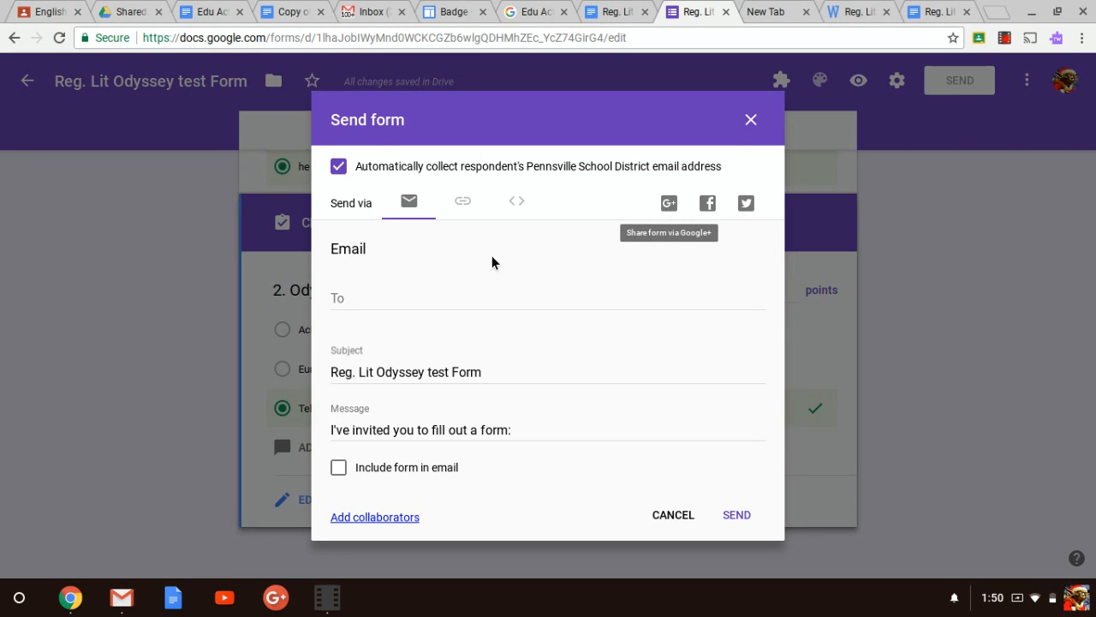
left_click(463, 204)
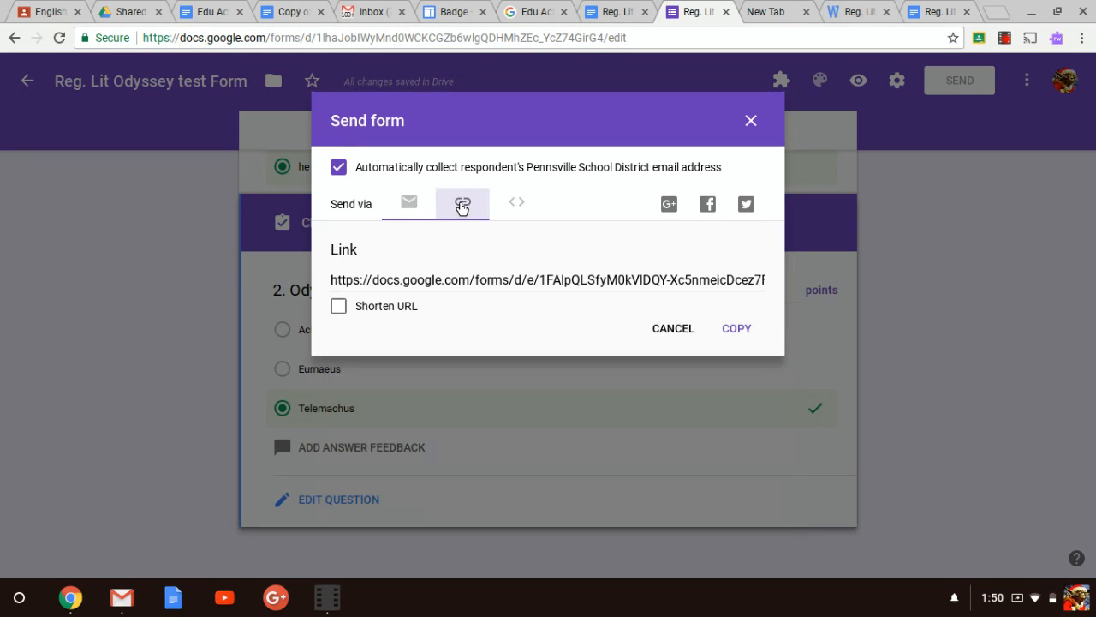
left_click(338, 307)
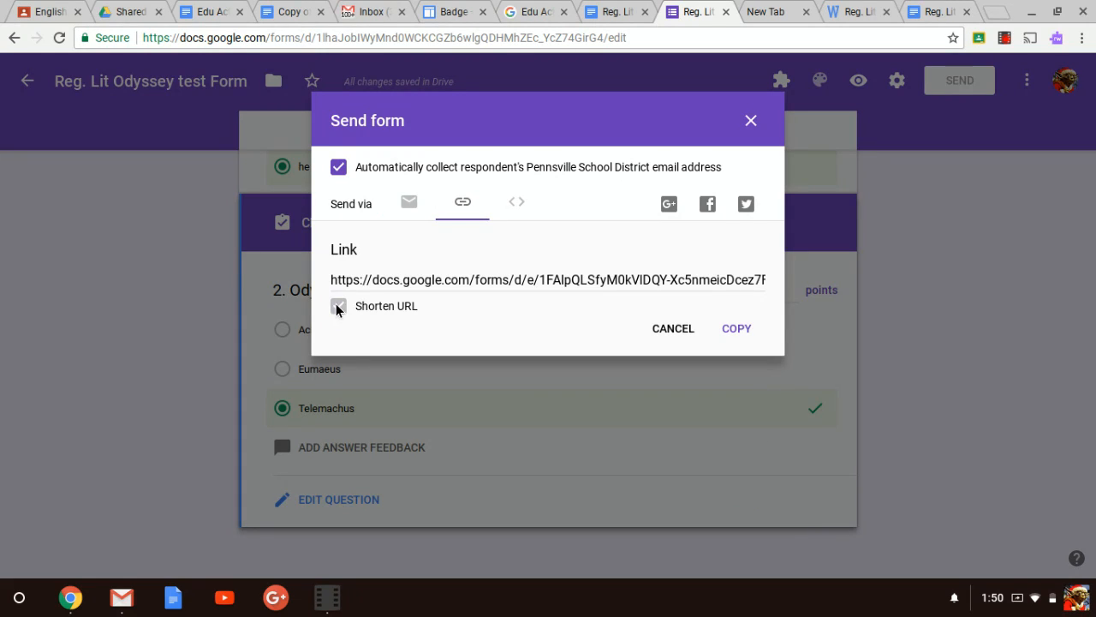
left_click(742, 332)
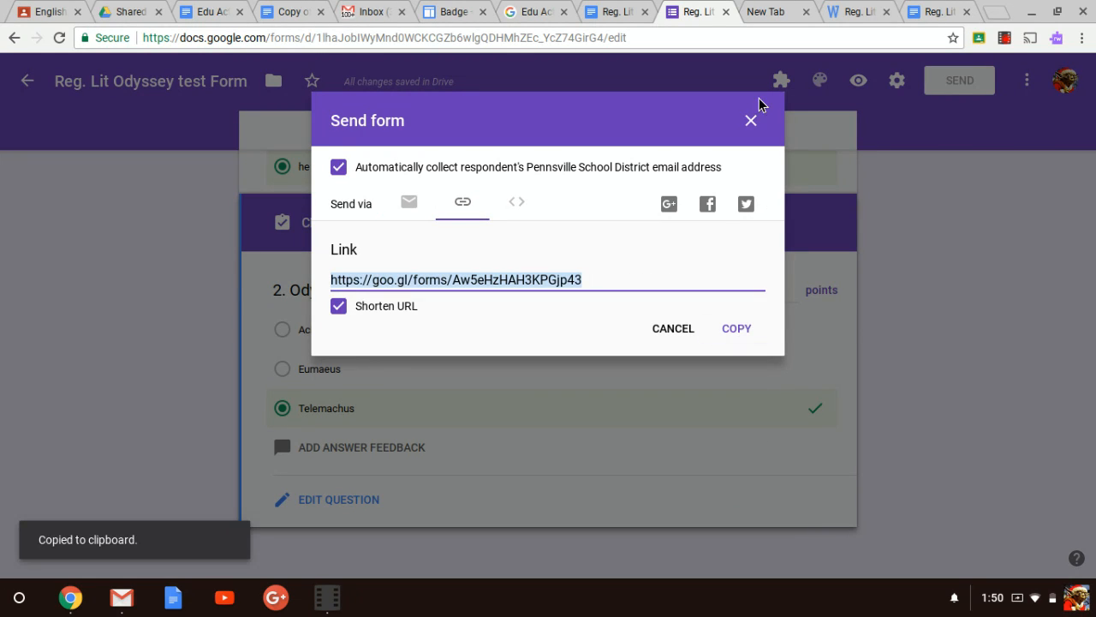
left_click(754, 123)
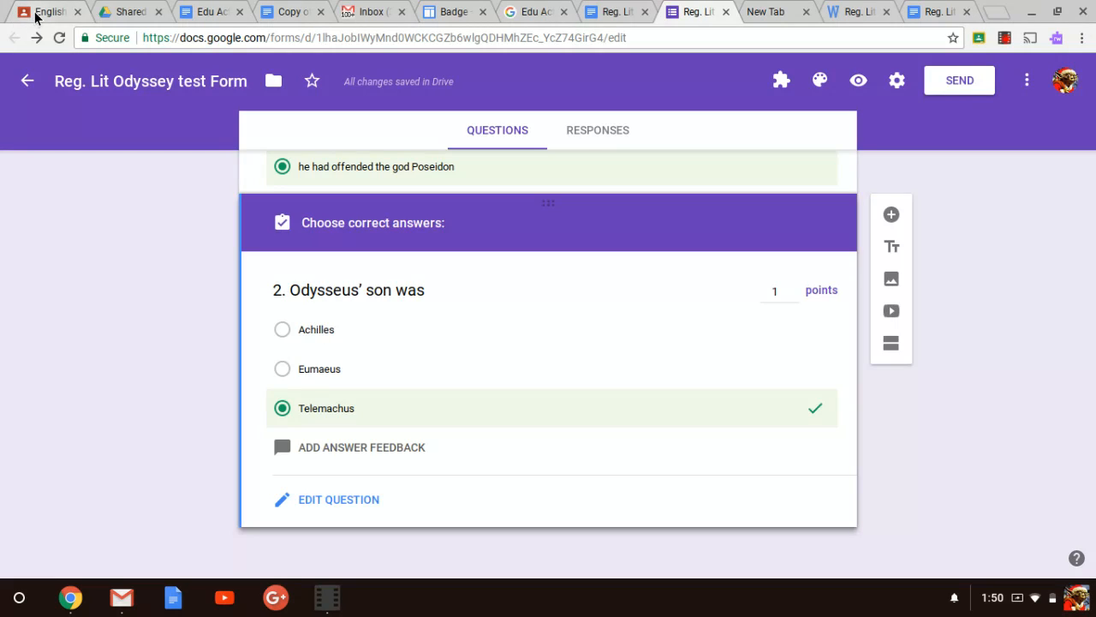
Switch to Google Classroom and open the "English 9 Resources" class
left_click(36, 15)
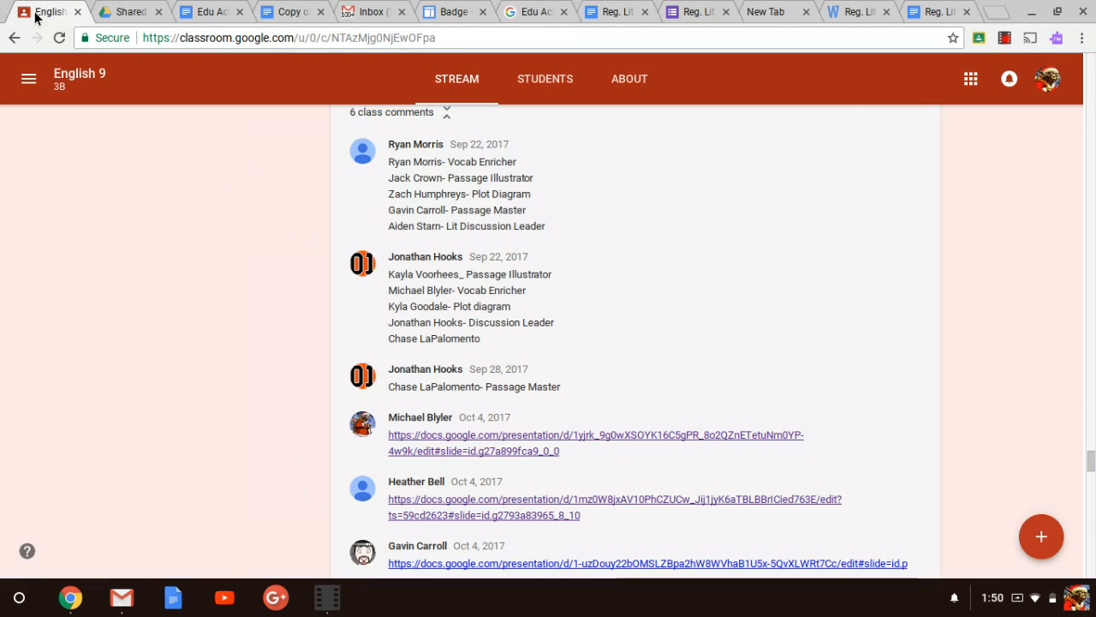
left_click(26, 80)
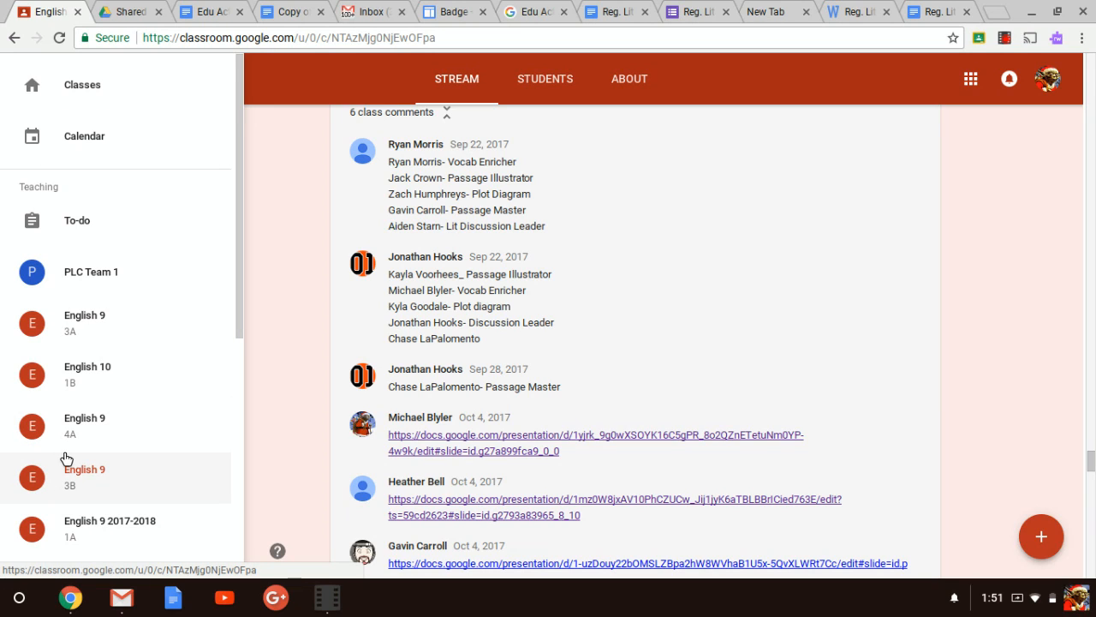
scroll(66, 531, "down", 1)
scroll(189, 476, "down", 3)
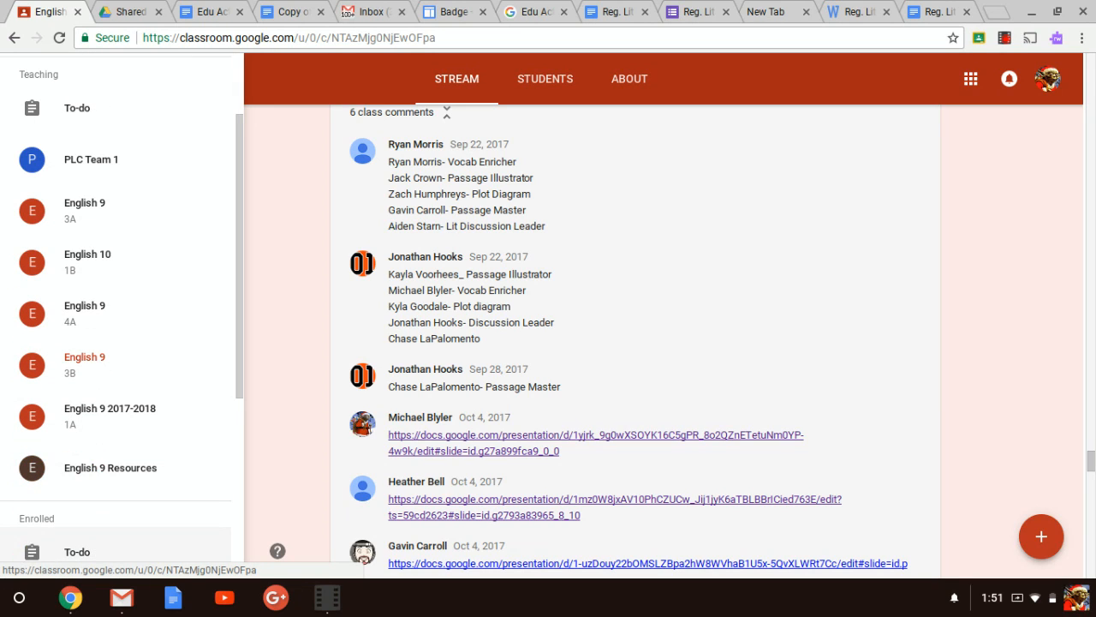
left_click(189, 476)
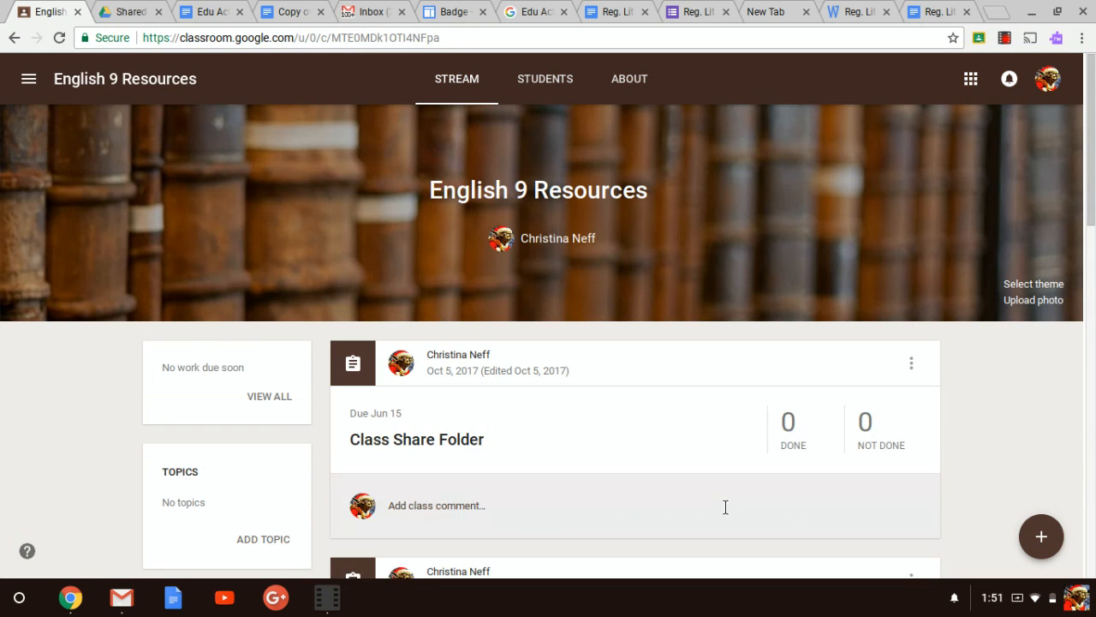
Create a class announcement with the text "Odyssey Test"
mouse_move(1041, 538)
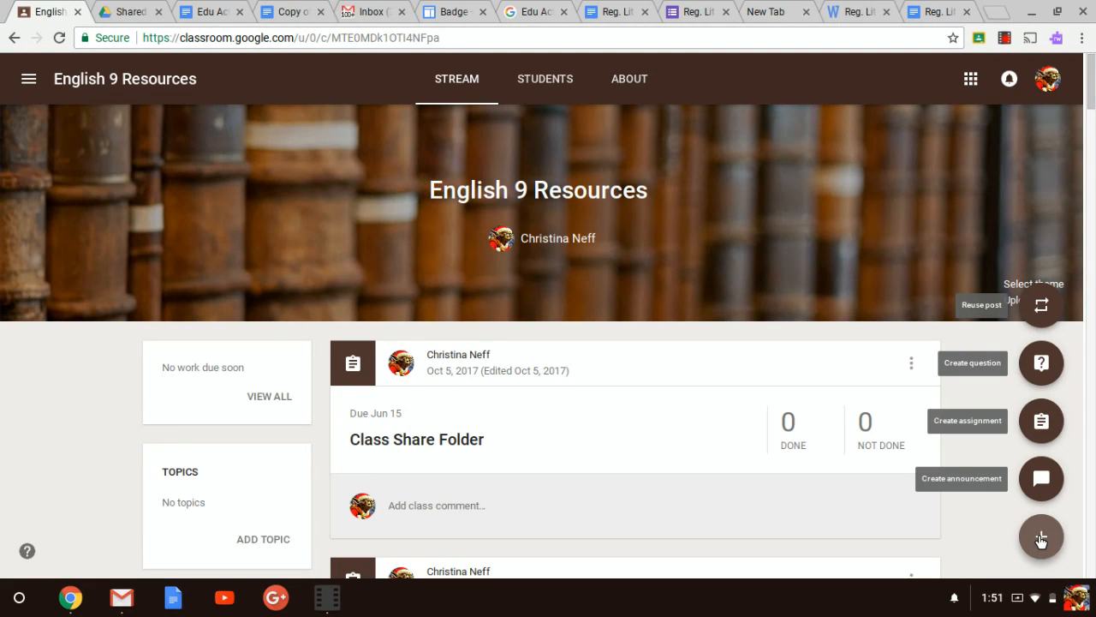
left_click(1038, 480)
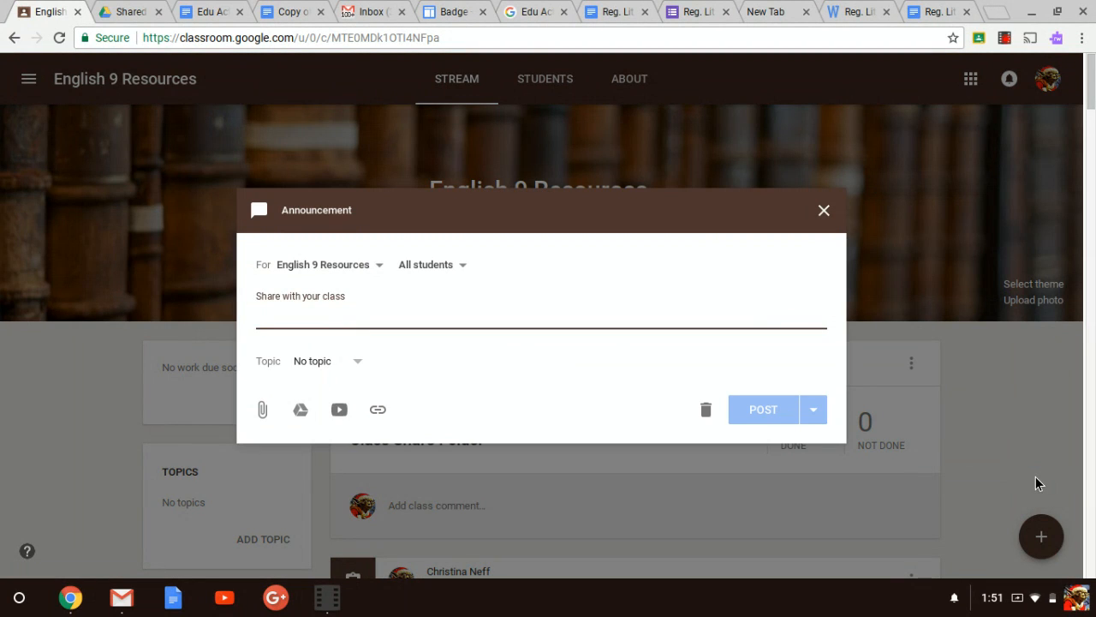
type("Odyss")
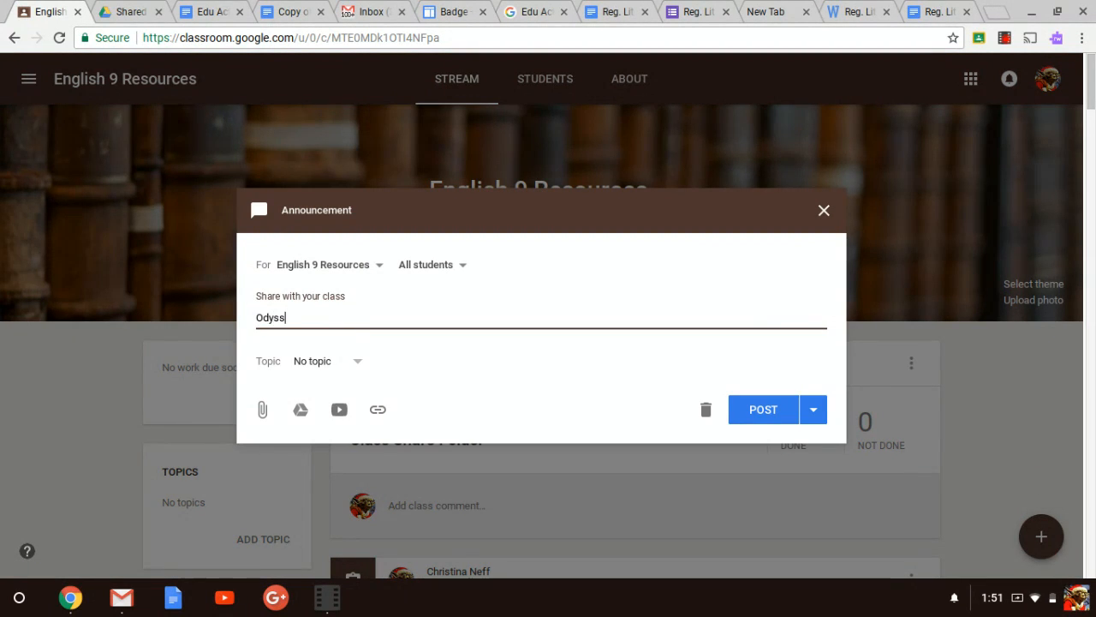
type("ey Test")
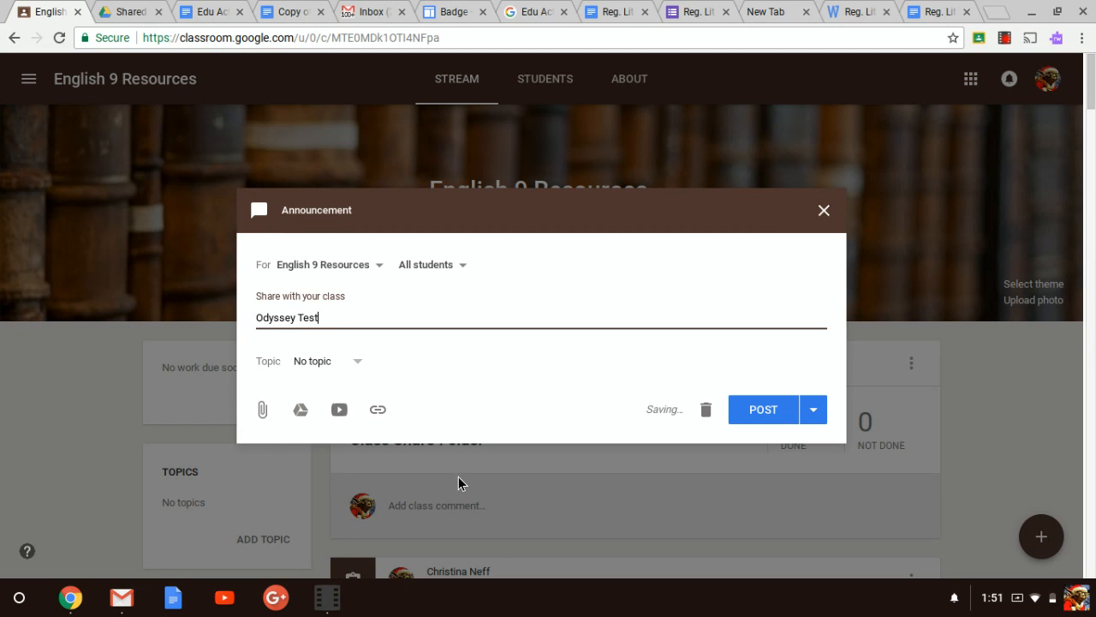
Attach the copied form link to the announcement and post it to the class
left_click(378, 412)
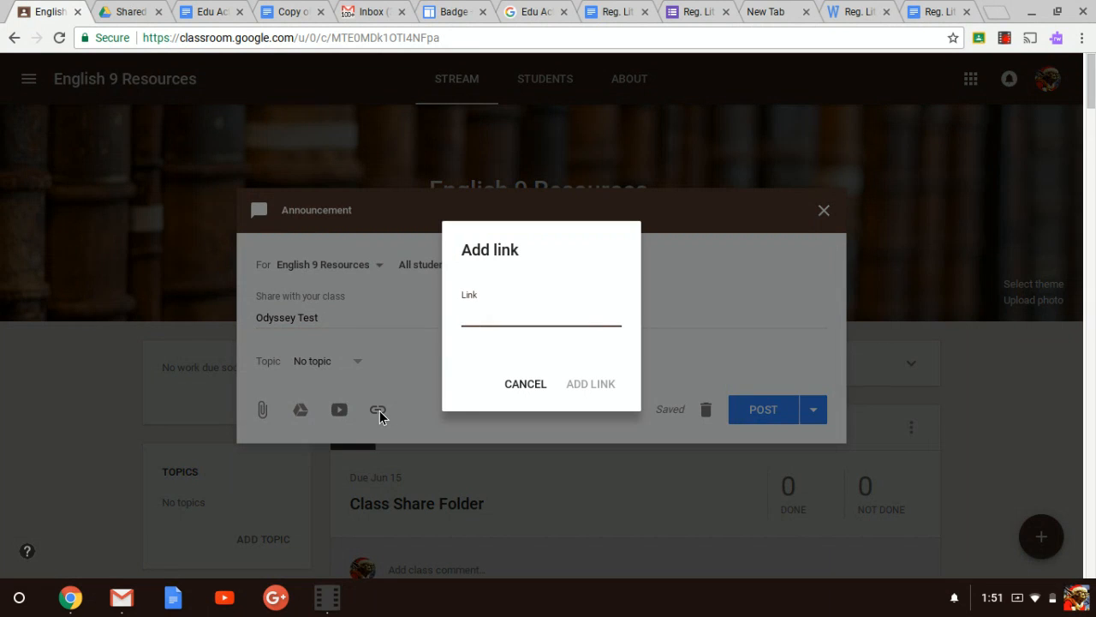
key("ctrl+v")
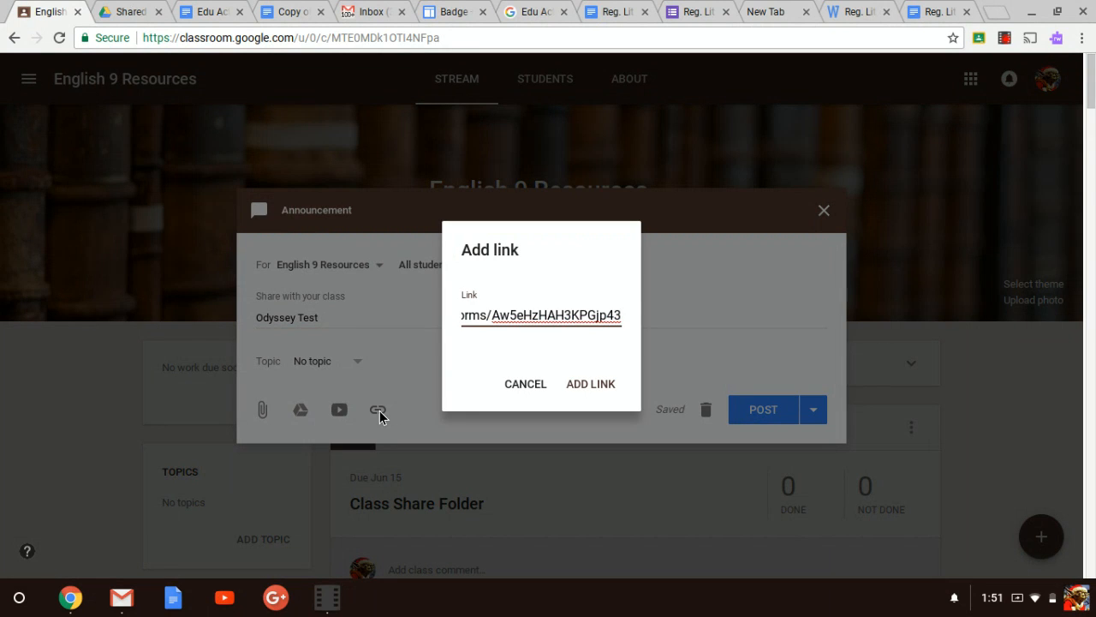
left_click(593, 382)
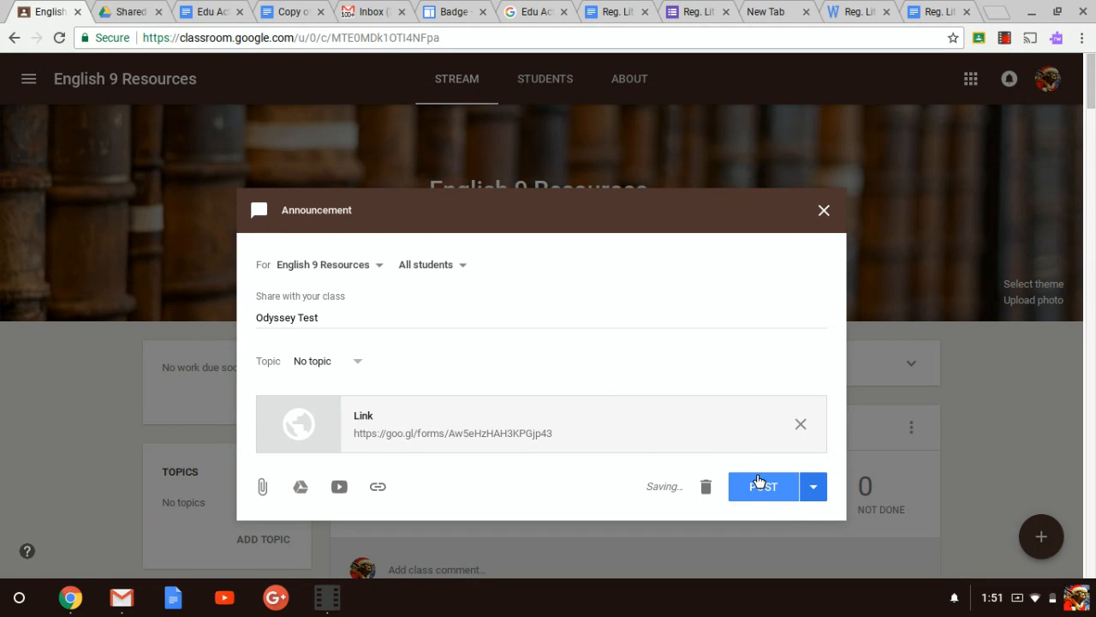
left_click(758, 486)
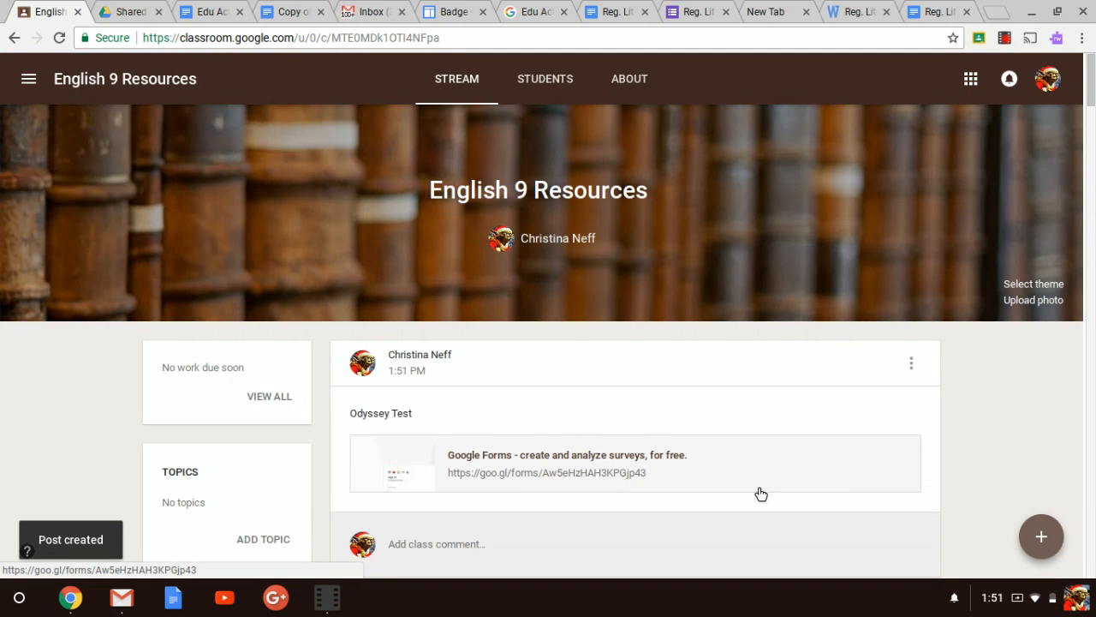
Open the form from the posted link to check how students see it, and close it again
left_click(670, 463)
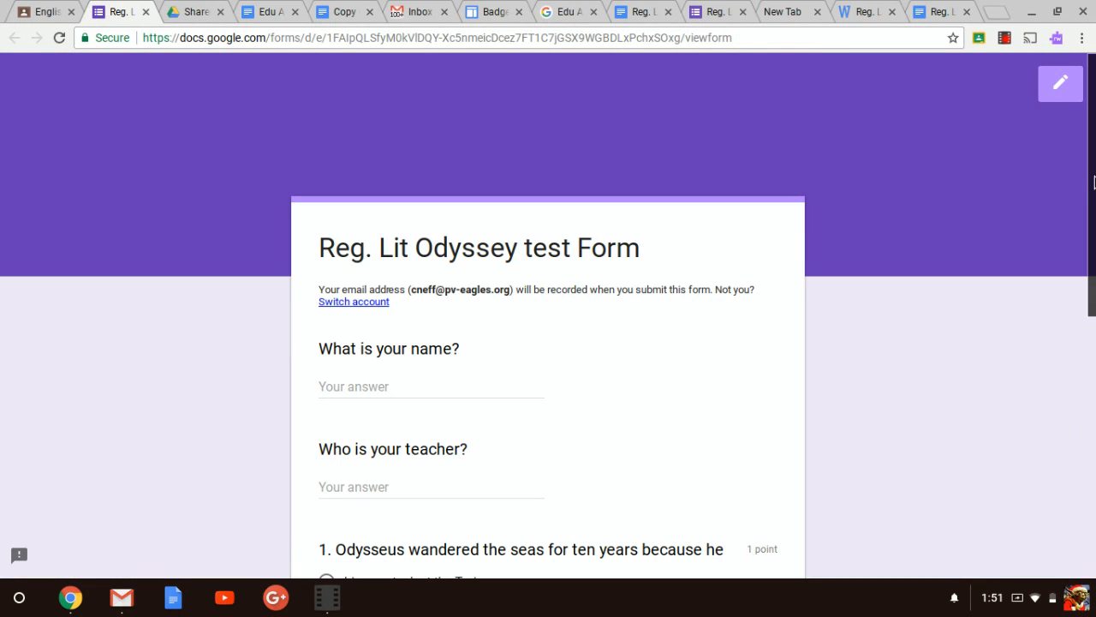
mouse_move(1094, 184)
left_mouse_down()
mouse_move(1093, 406)
mouse_move(1094, 182)
left_mouse_up()
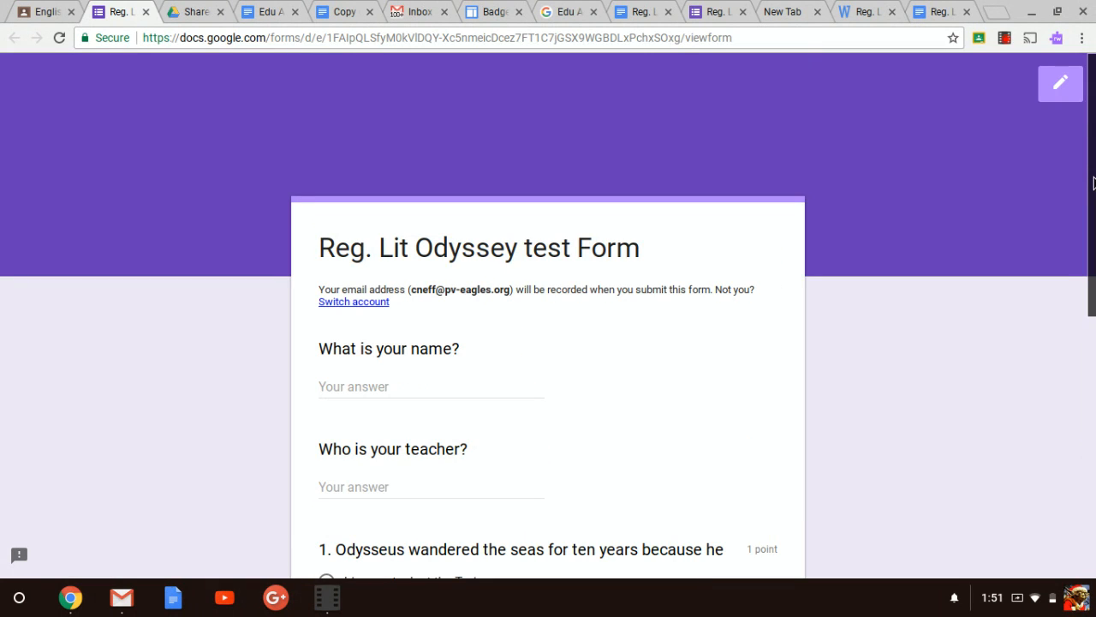
left_click(146, 12)
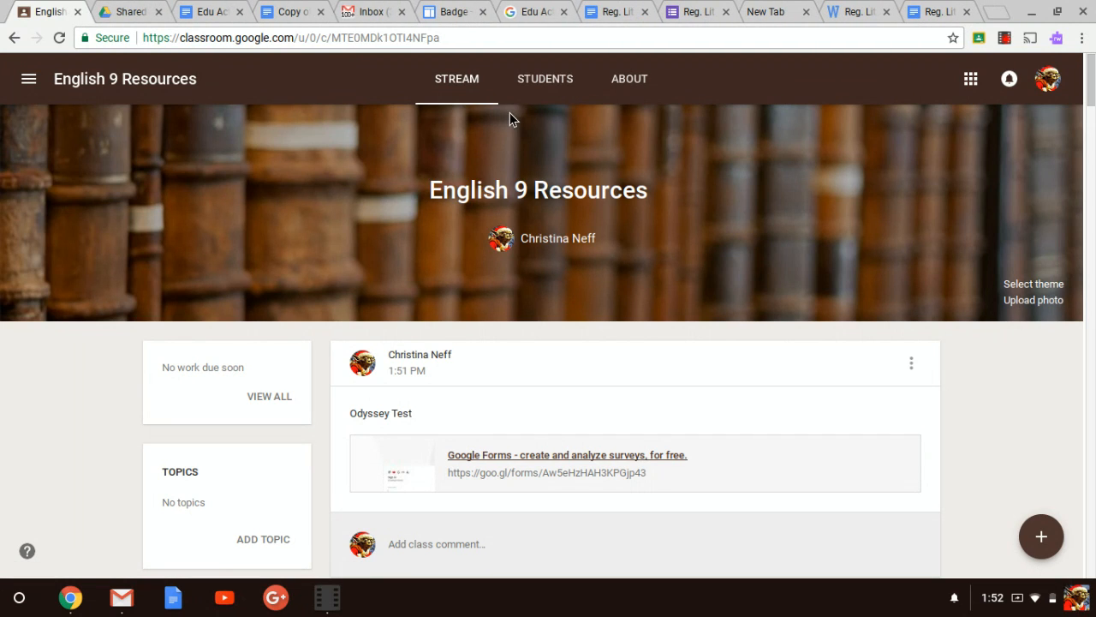
Open the form from the class post and fill in the student's name and the teacher's name
left_click(578, 459)
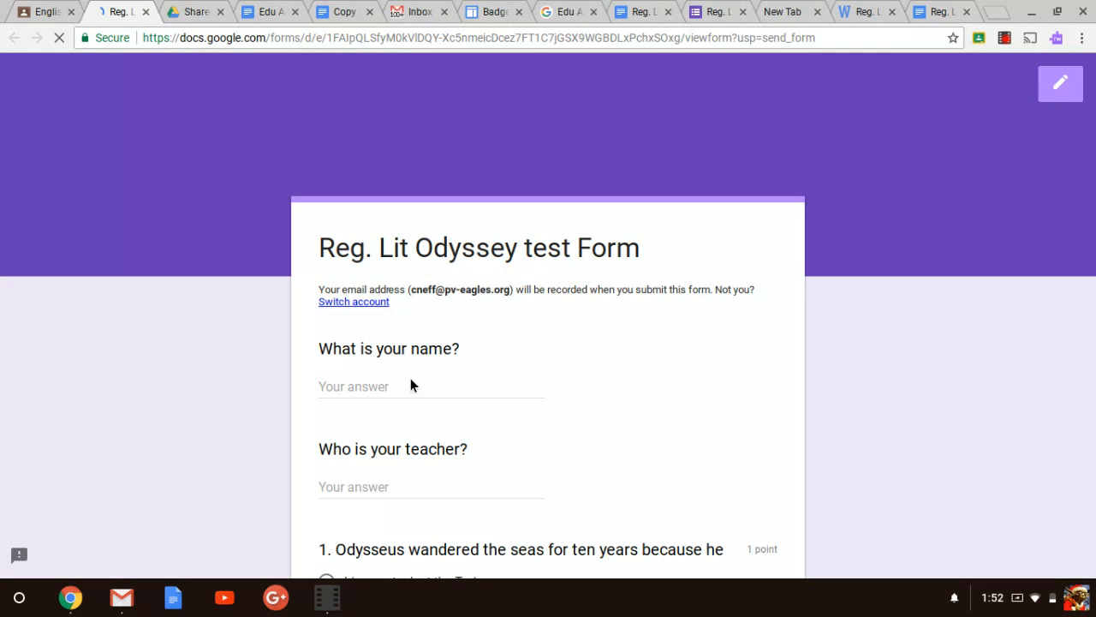
left_click(340, 387)
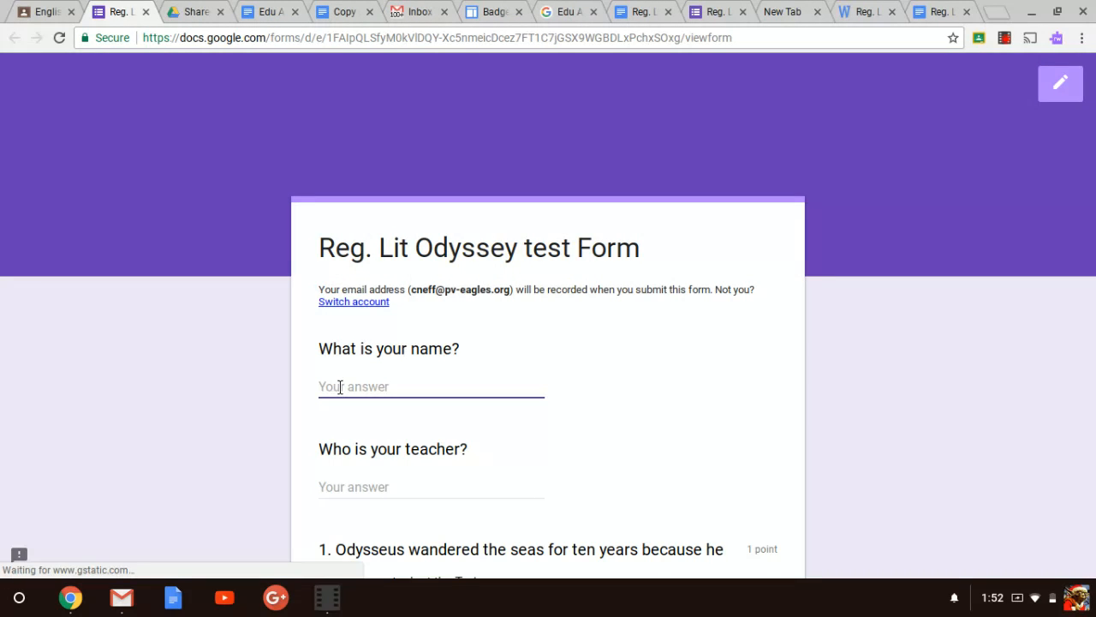
type("Tina")
left_click(350, 489)
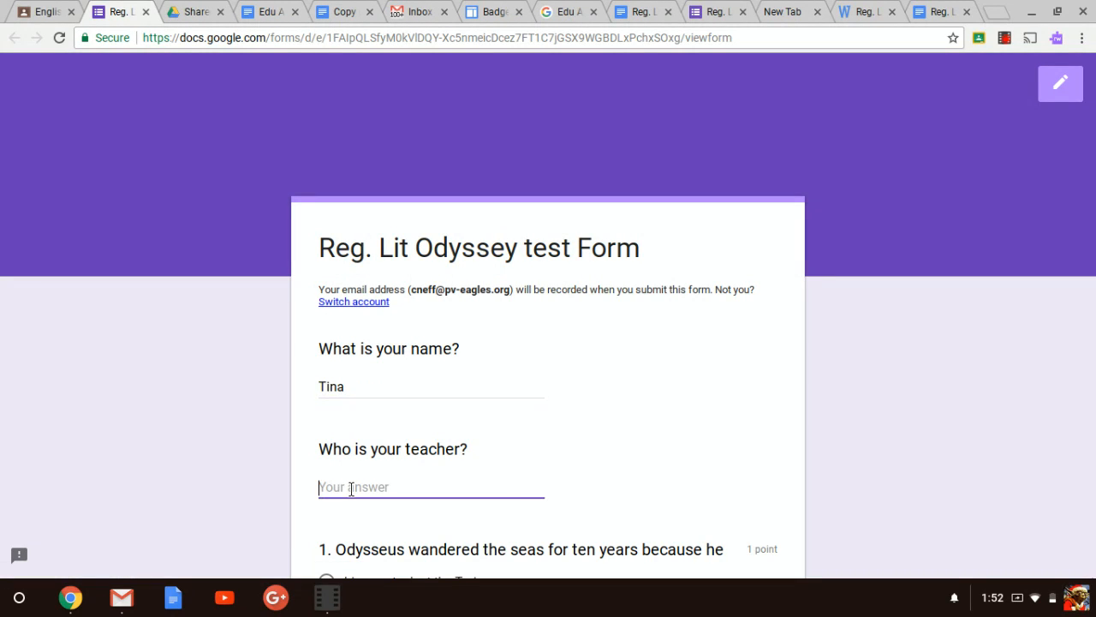
type("Neff")
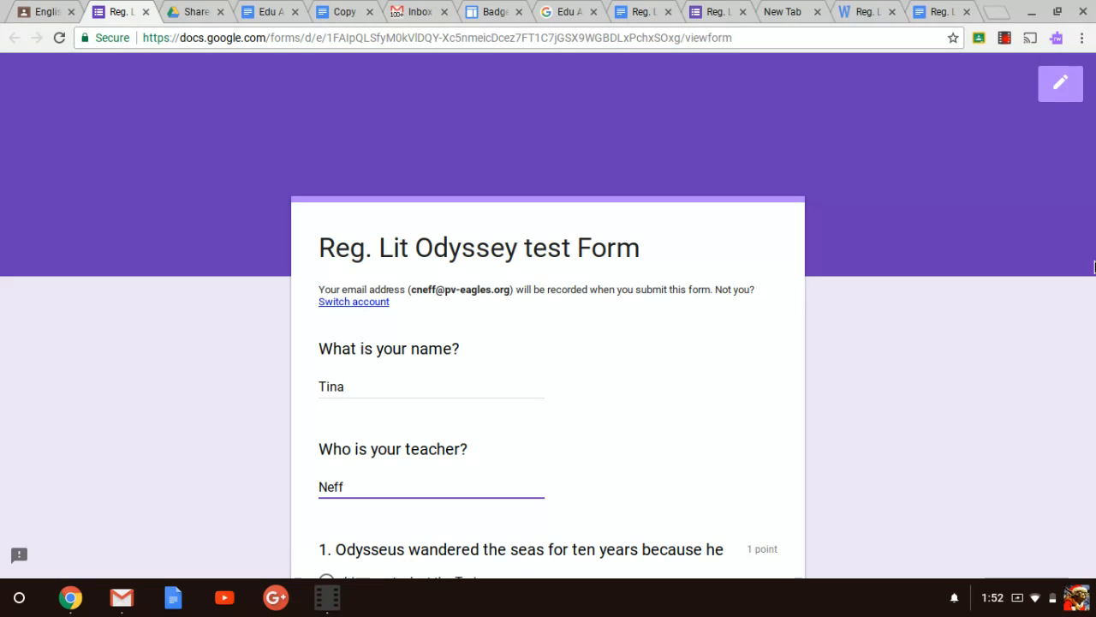
Answer question 1 with "he had offended the god Poseidon" and question 2 with "Telemachus", and submit the form
left_click_drag(1094, 203, 1090, 402)
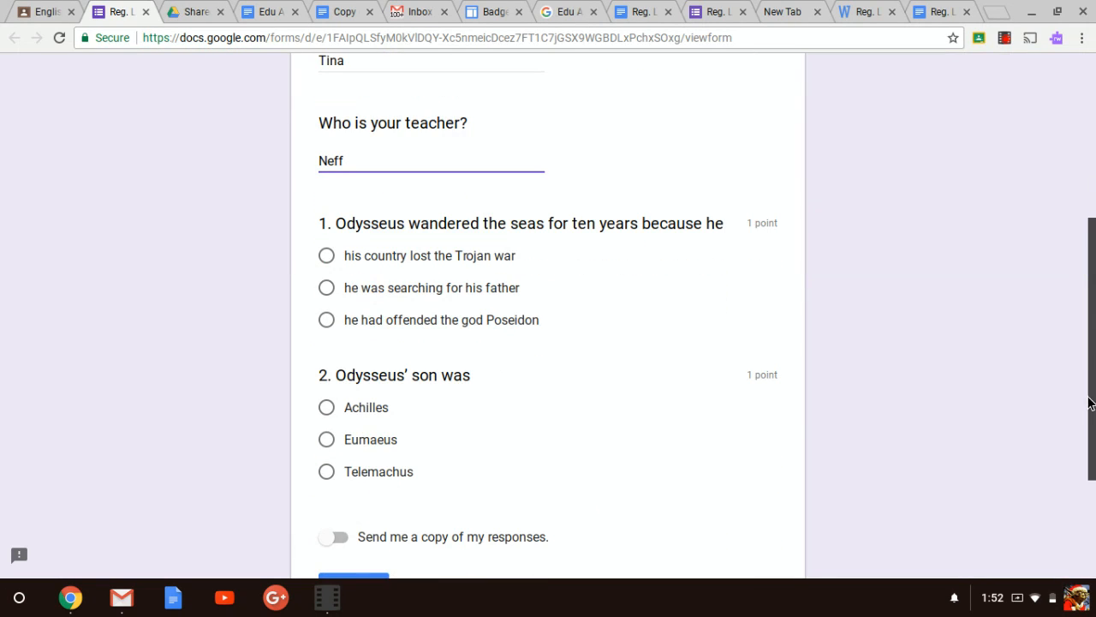
left_click(327, 320)
left_click(326, 471)
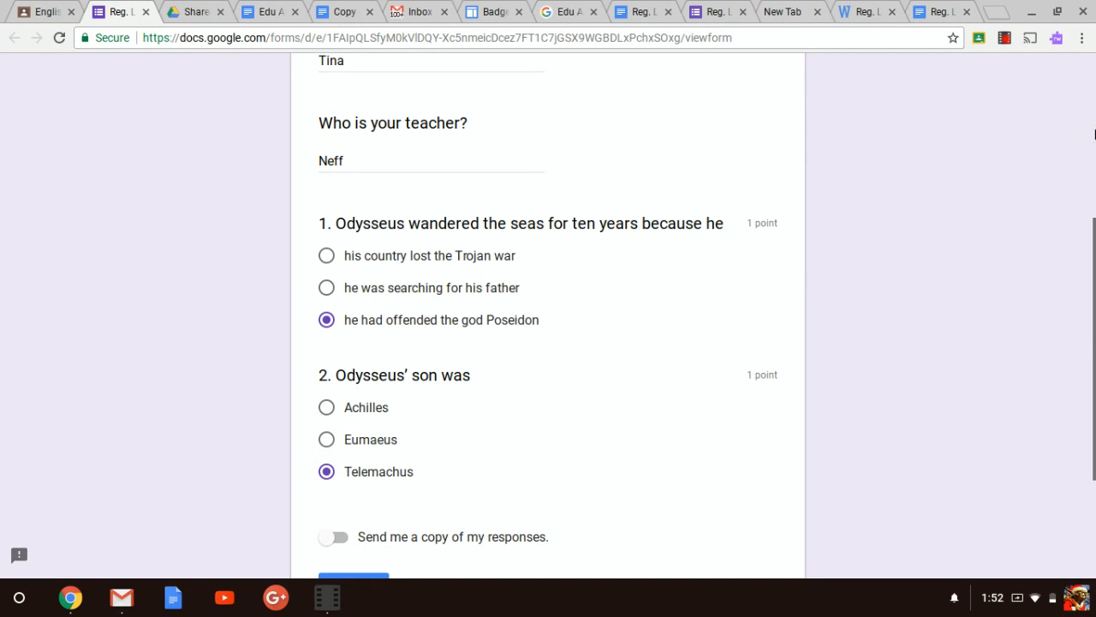
scroll(308, 492, "down", 3)
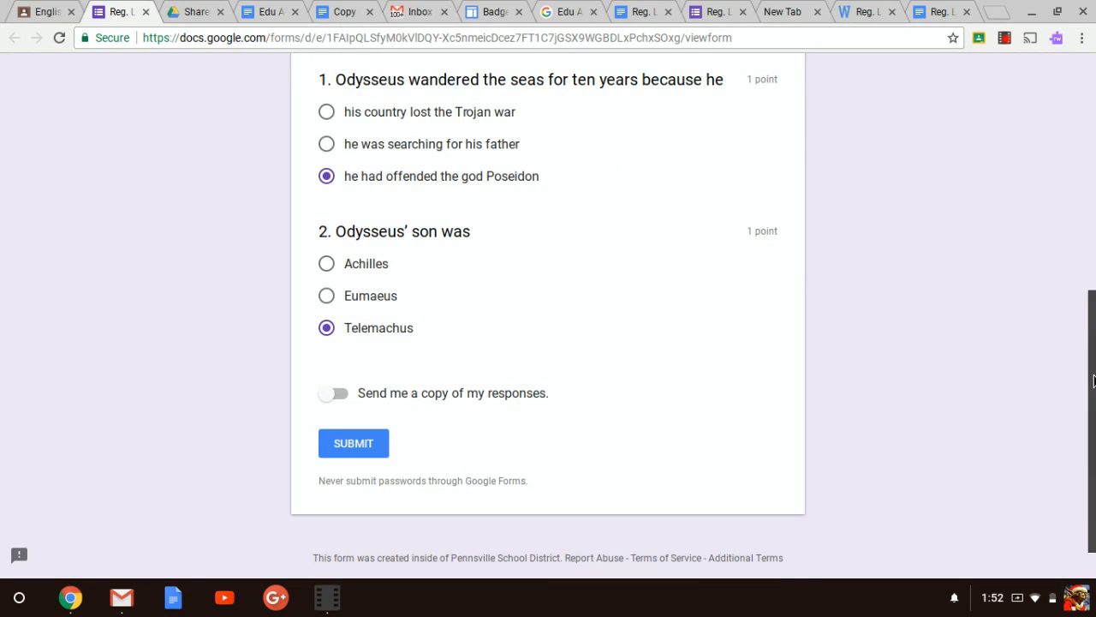
left_click(358, 439)
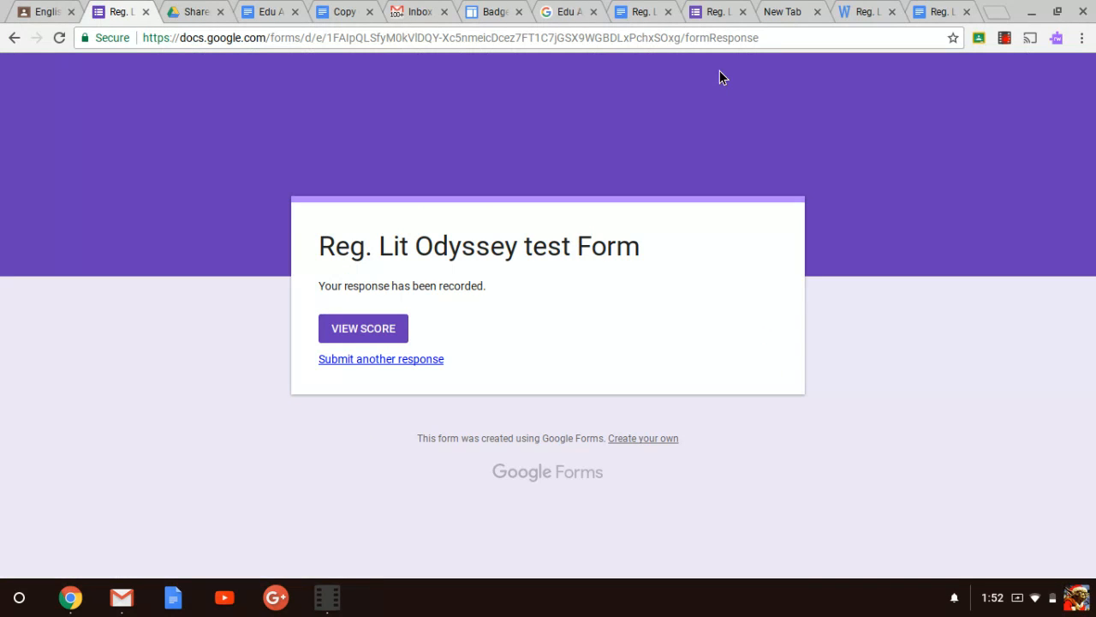
Review the response summary in the form's editor and create a new spreadsheet as the destination for the responses
left_click(710, 14)
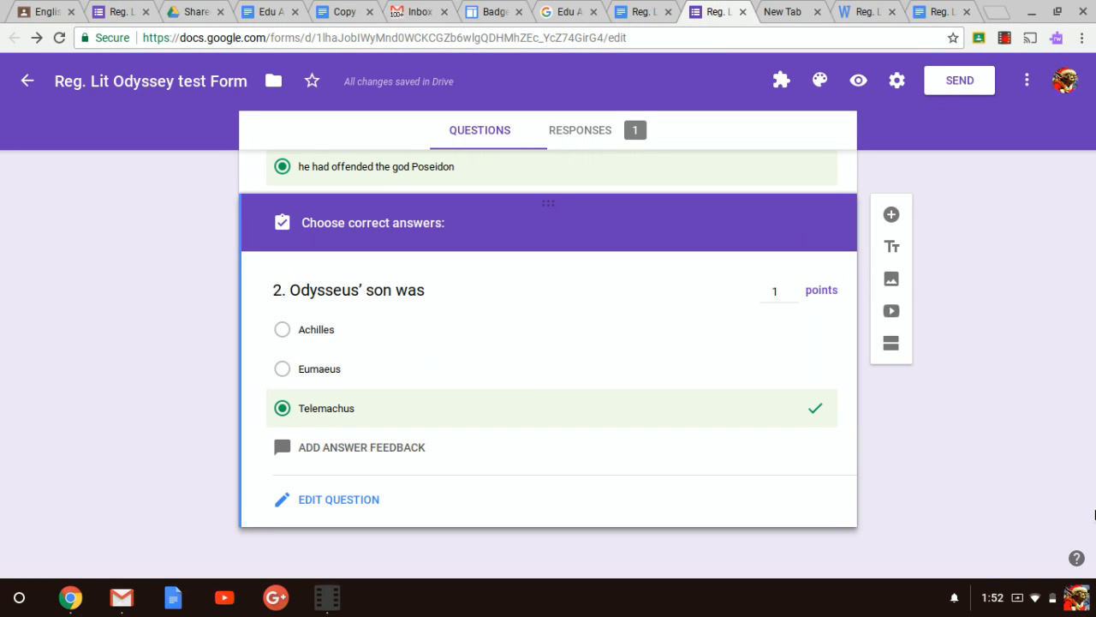
scroll(1094, 456, "up", 3)
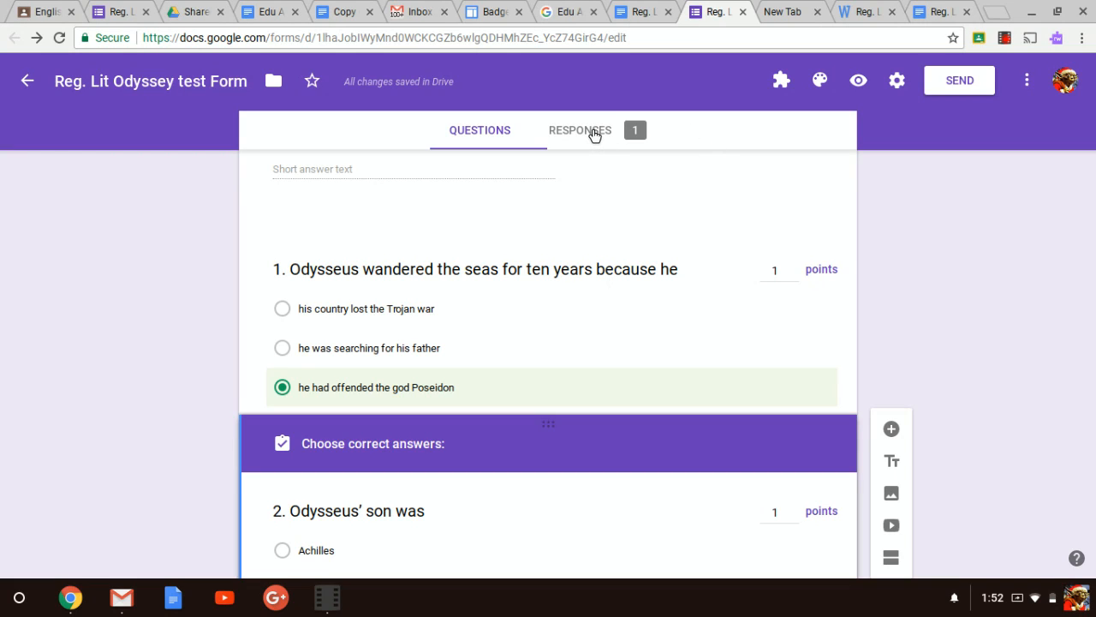
left_click(594, 134)
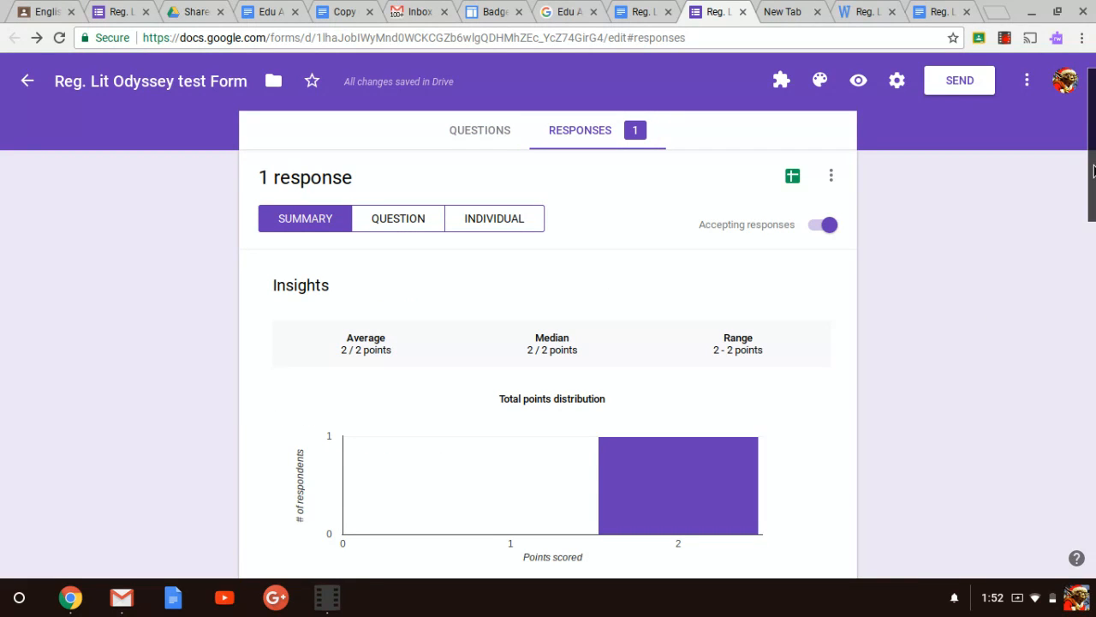
left_click_drag(1093, 172, 1094, 128)
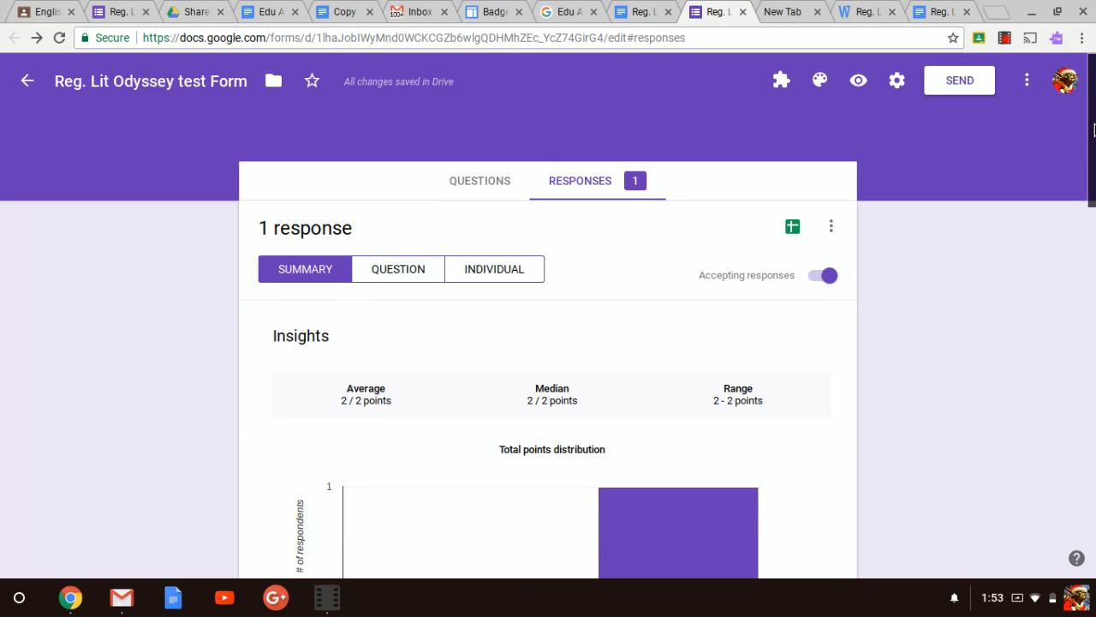
left_click(795, 234)
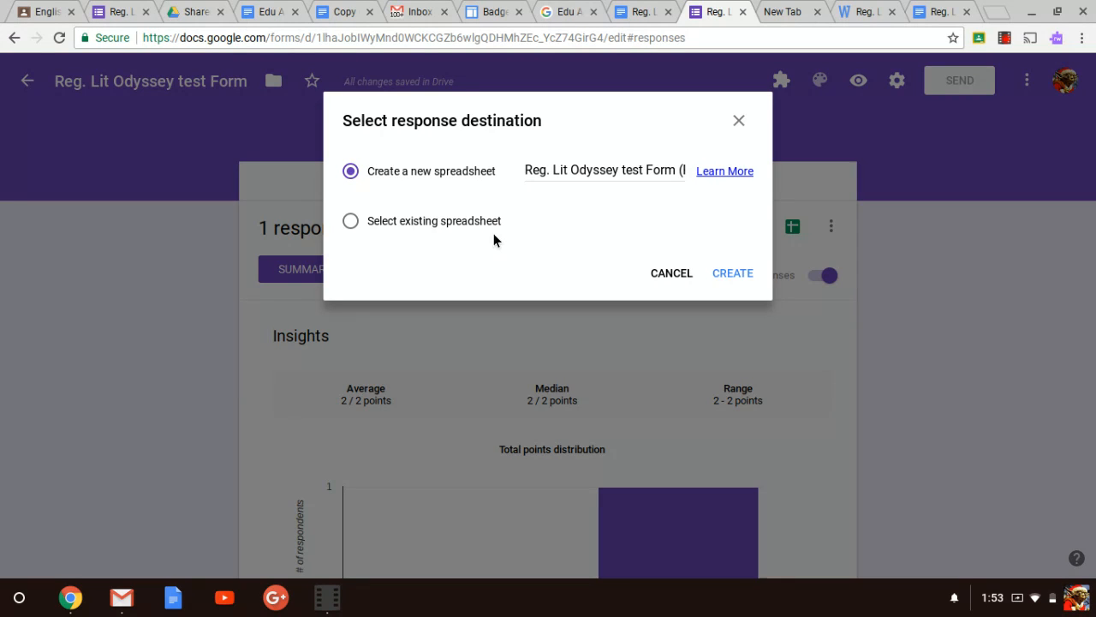
left_click(734, 274)
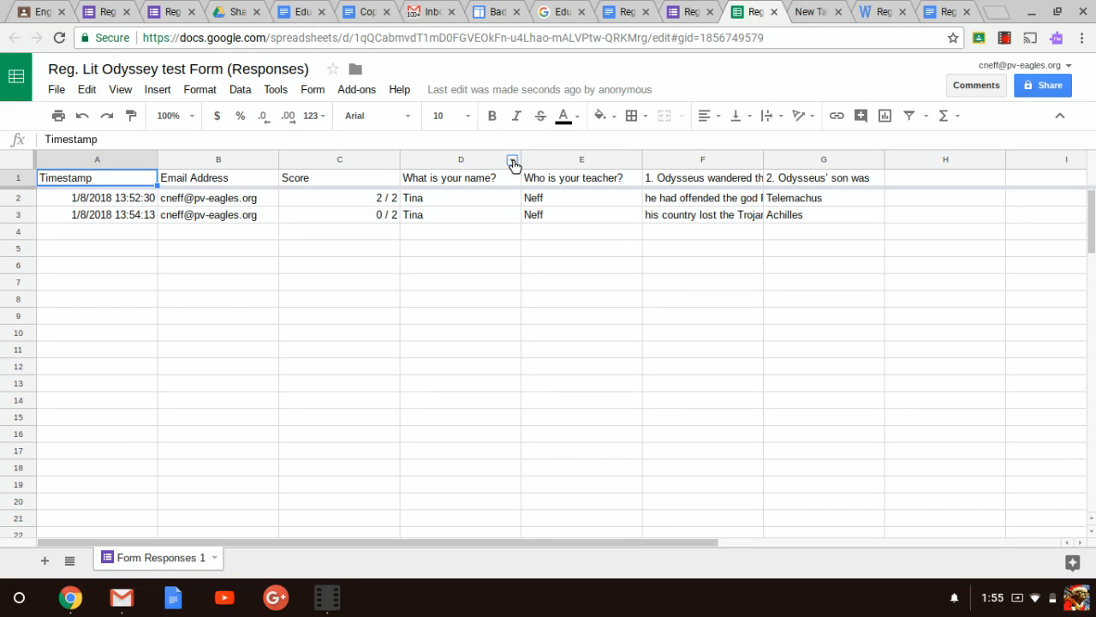
Sort the response sheet A → Z by the "What is your name?" column
left_click(512, 161)
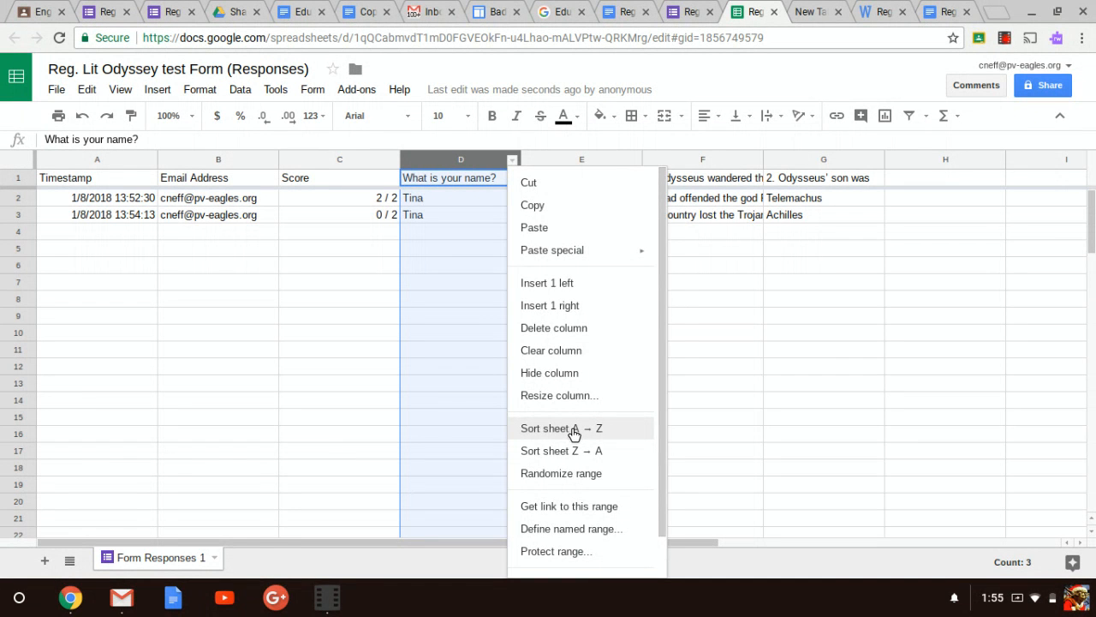
left_click(573, 434)
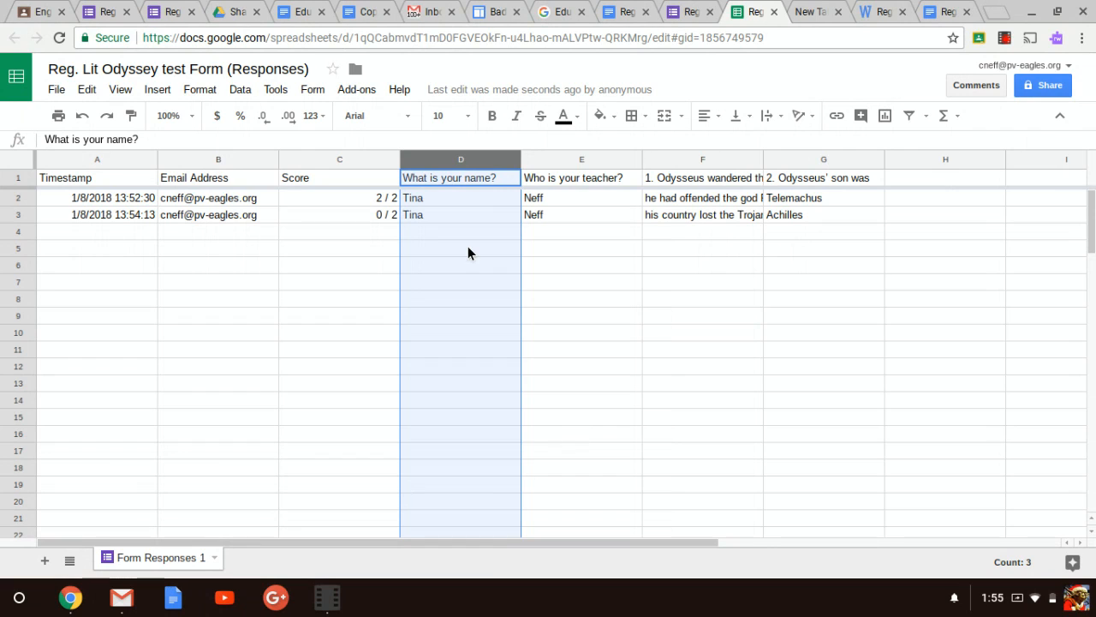